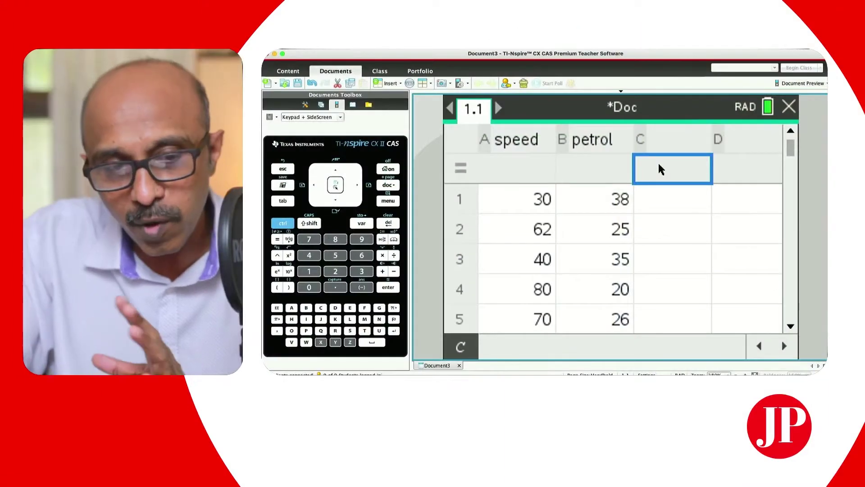
# - Select empty column C and start Statistics > Stat Calculations > Linear Regression (mx+b)
pyautogui.click(532, 143)
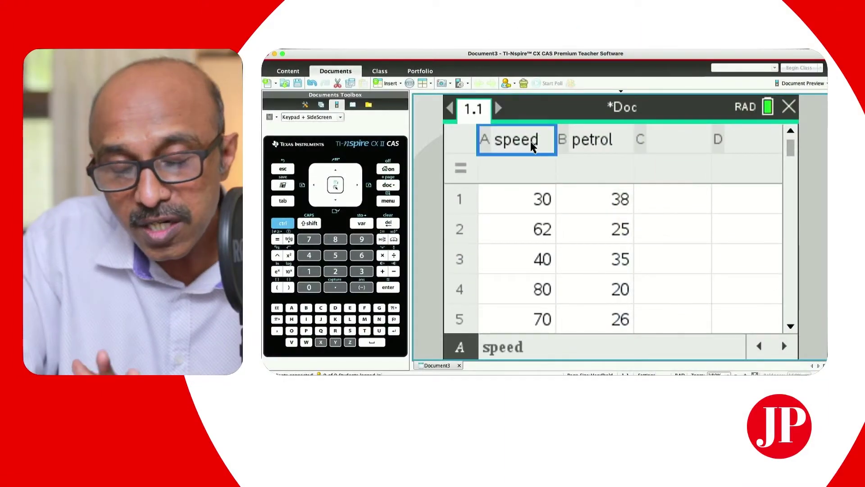
pyautogui.click(588, 145)
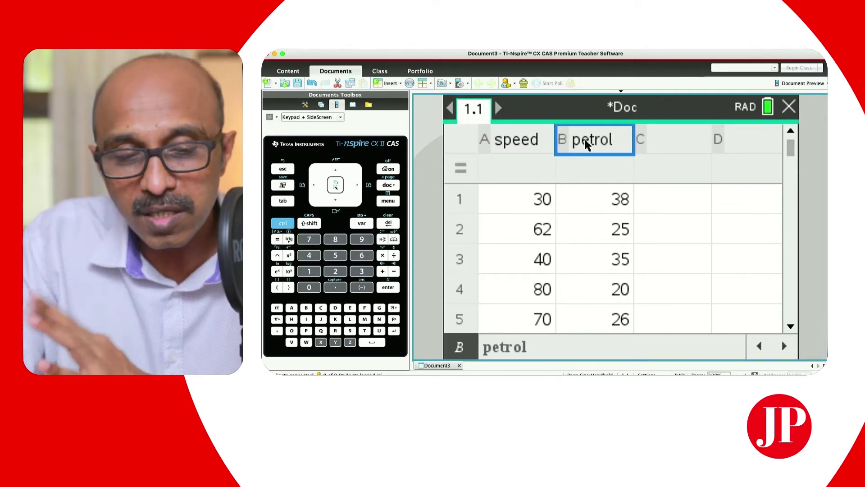
pyautogui.click(645, 200)
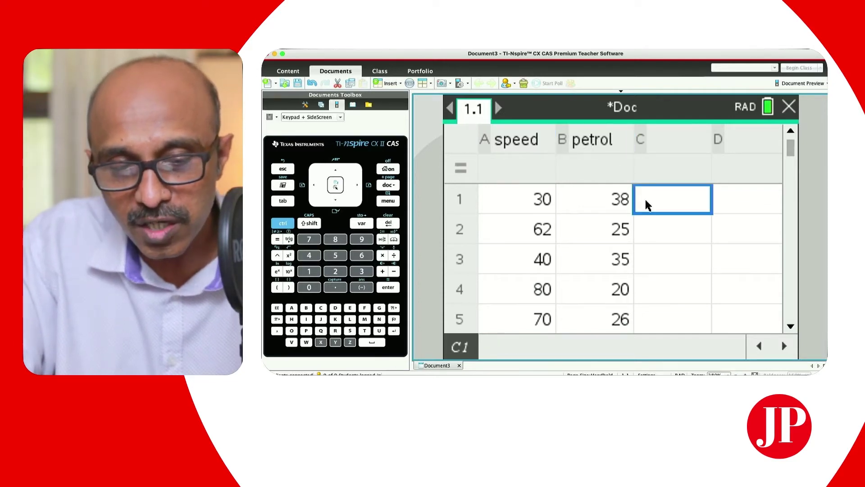
pyautogui.click(388, 201)
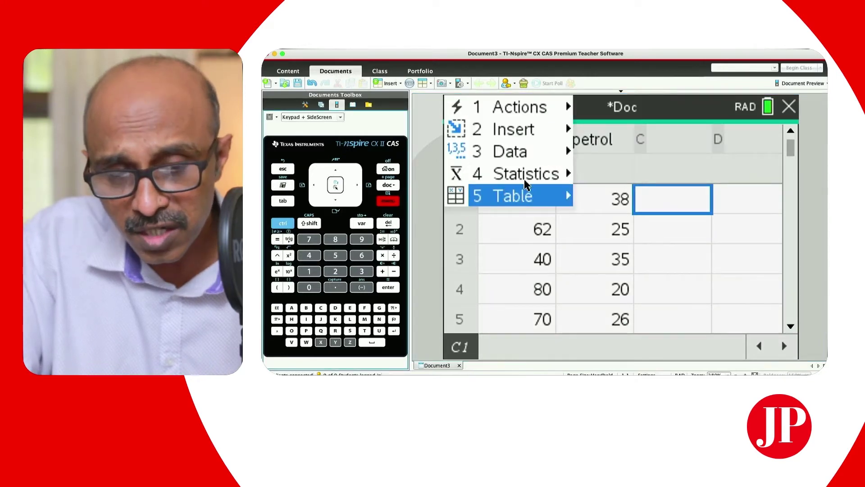
pyautogui.click(531, 176)
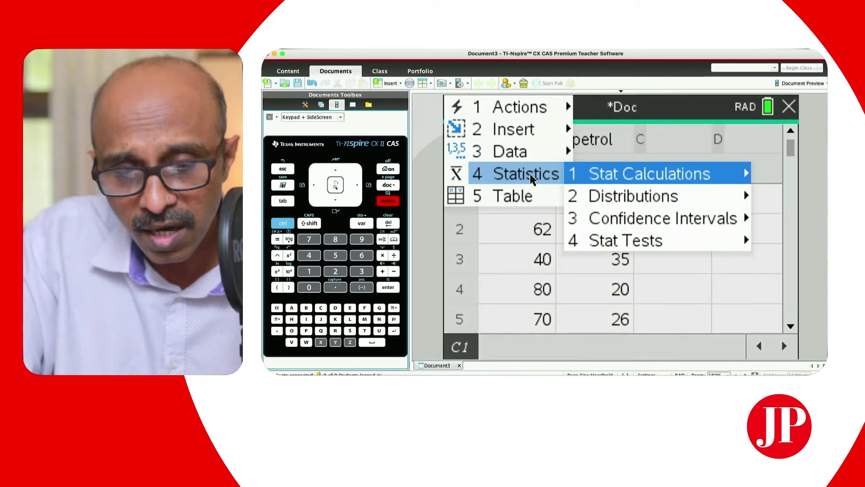
pyautogui.click(621, 179)
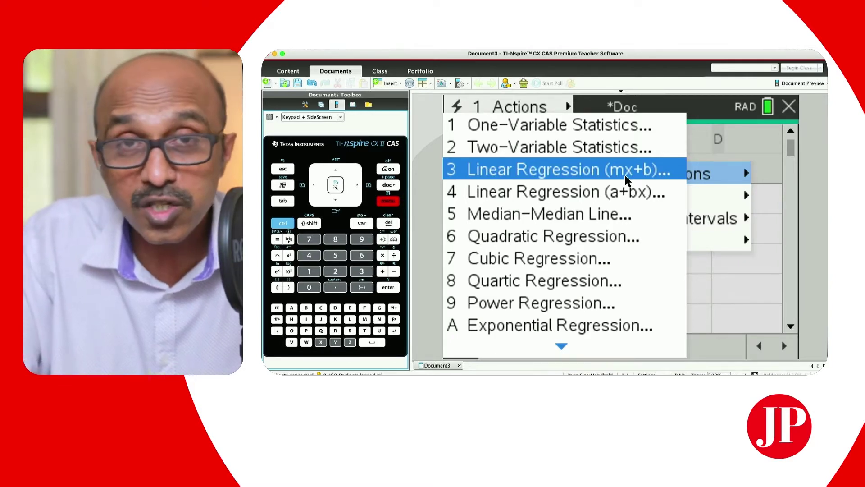
pyautogui.click(627, 178)
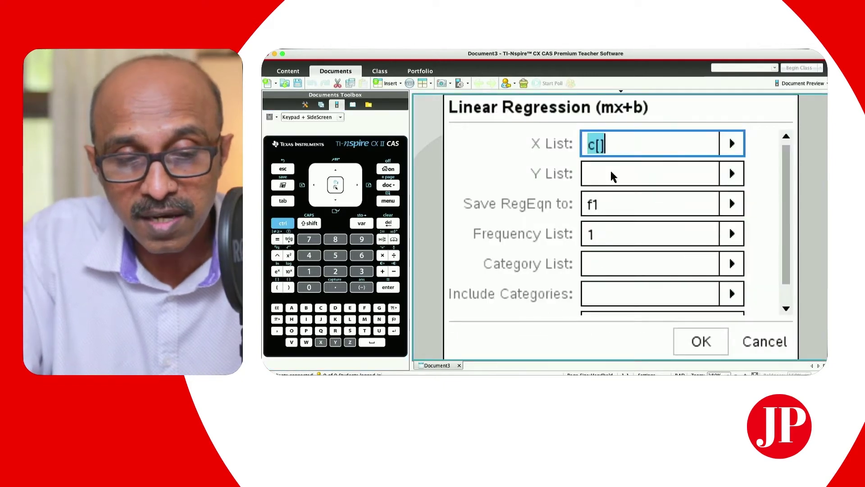
# - Regress petrol (Y) on speed (X) into f1, writing results from column C
pyautogui.click(732, 144)
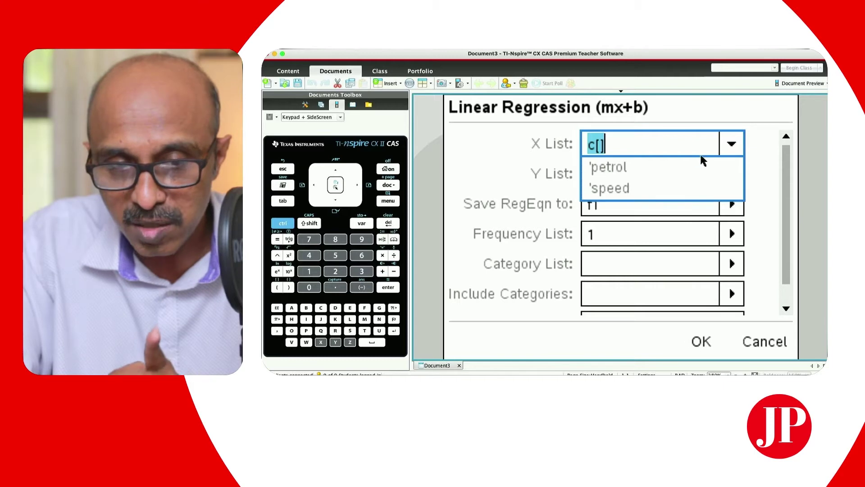
pyautogui.click(624, 187)
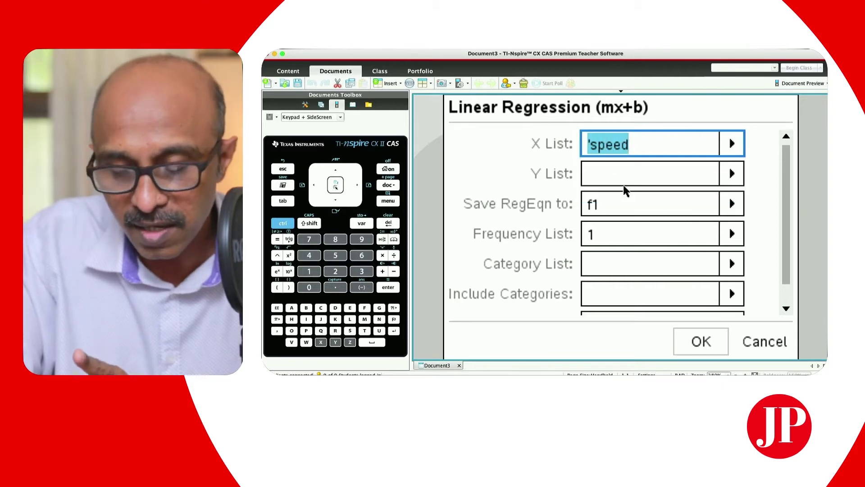
pyautogui.click(732, 174)
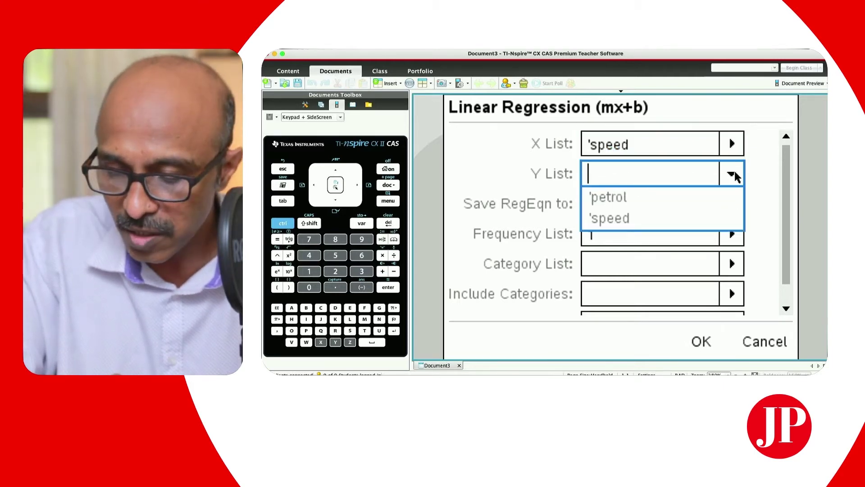
pyautogui.click(624, 202)
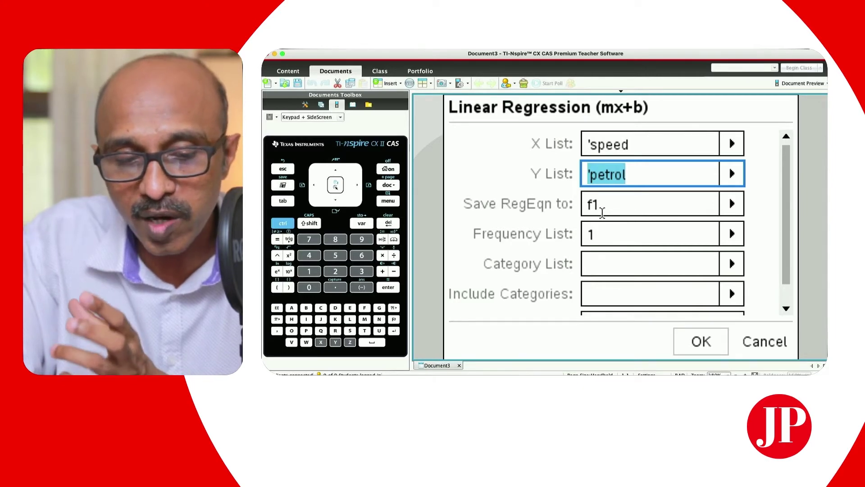
pyautogui.scroll(-1, 784, 214)
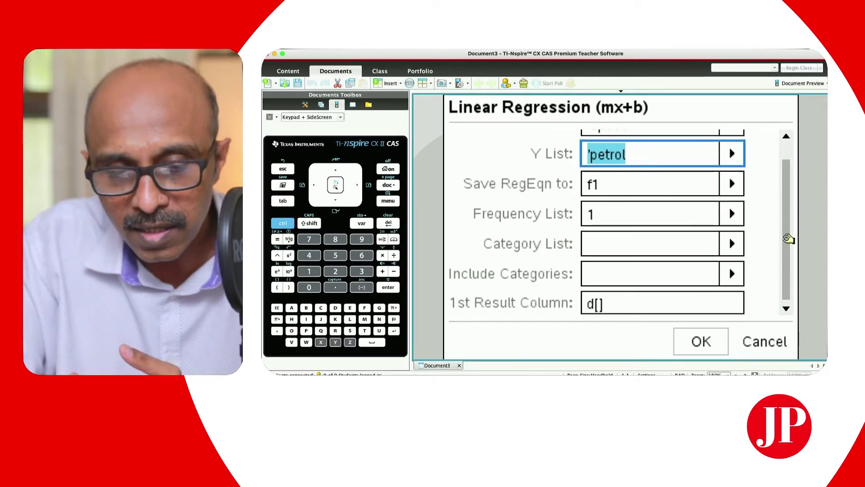
pyautogui.click(604, 310)
pyautogui.write('c')
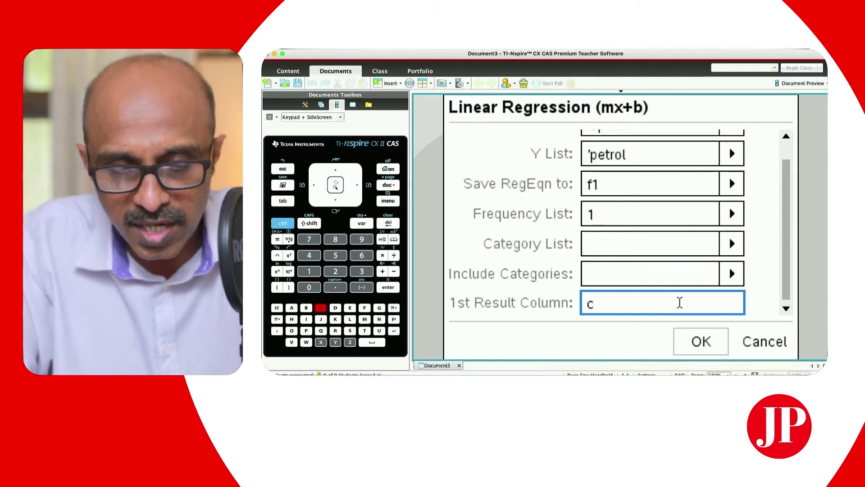
pyautogui.click(703, 345)
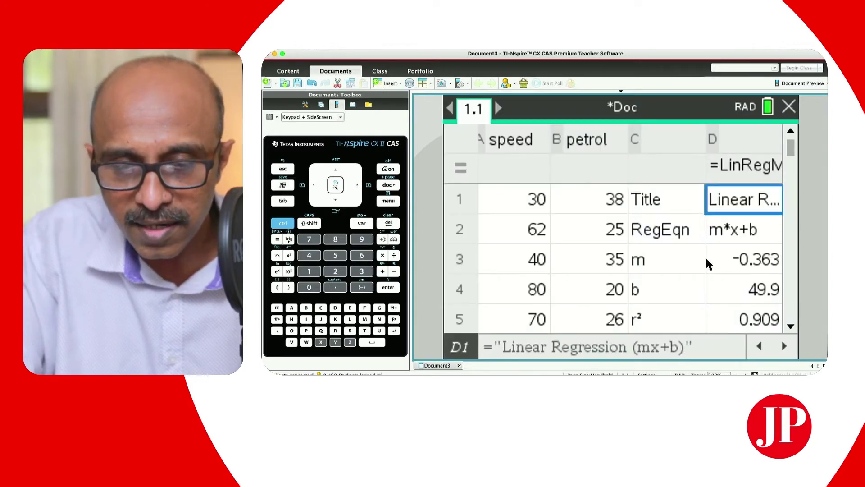
pyautogui.click(690, 231)
pyautogui.click(734, 228)
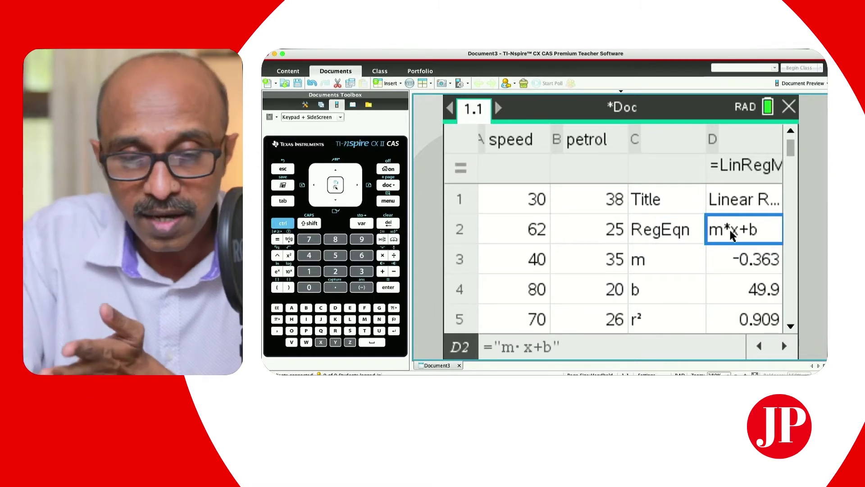
pyautogui.click(683, 259)
pyautogui.click(736, 256)
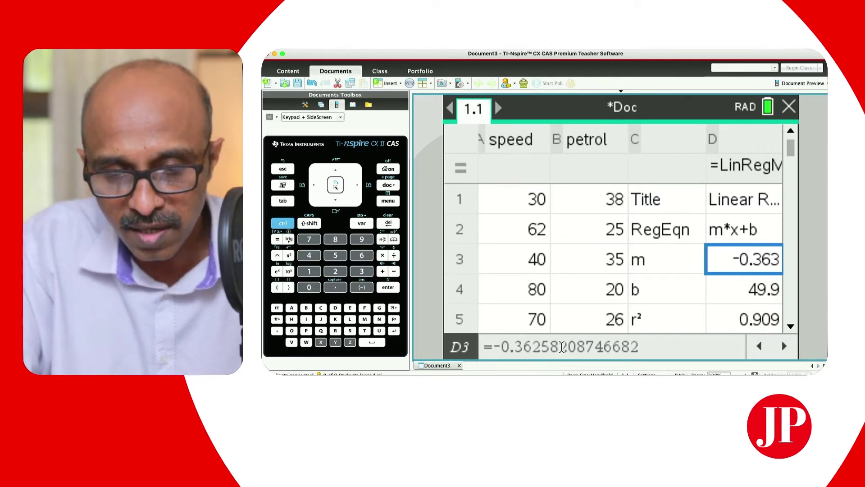
pyautogui.click(651, 284)
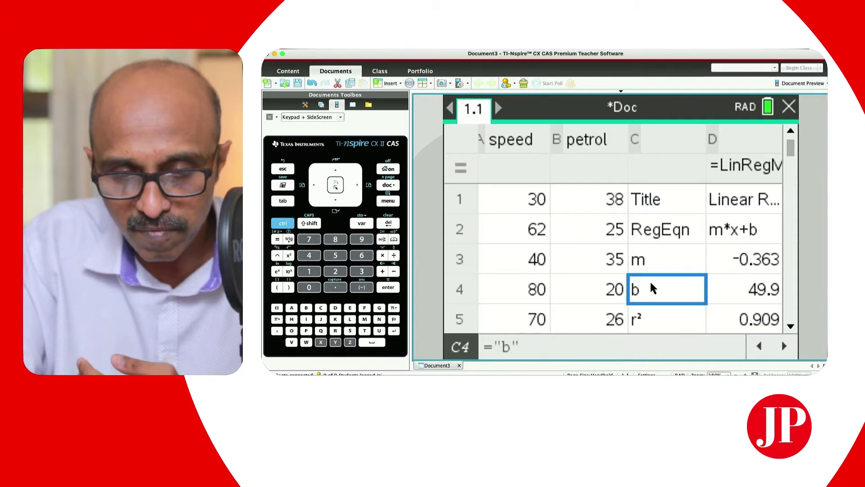
pyautogui.click(756, 290)
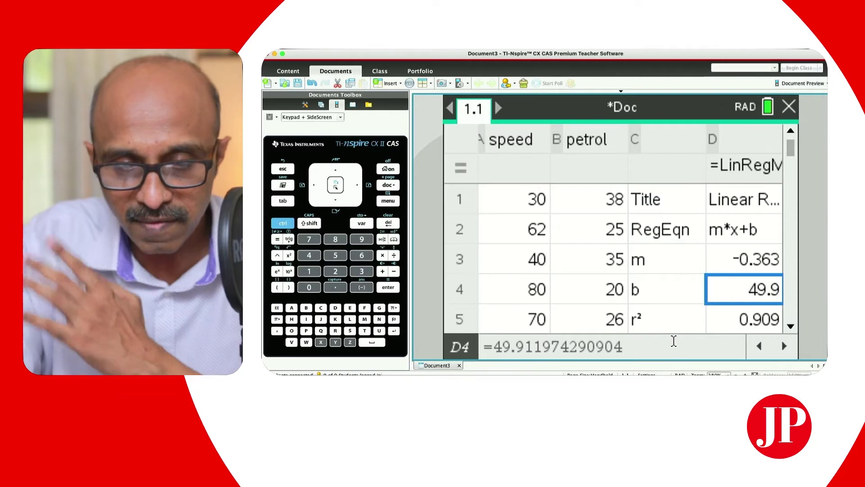
pyautogui.click(668, 315)
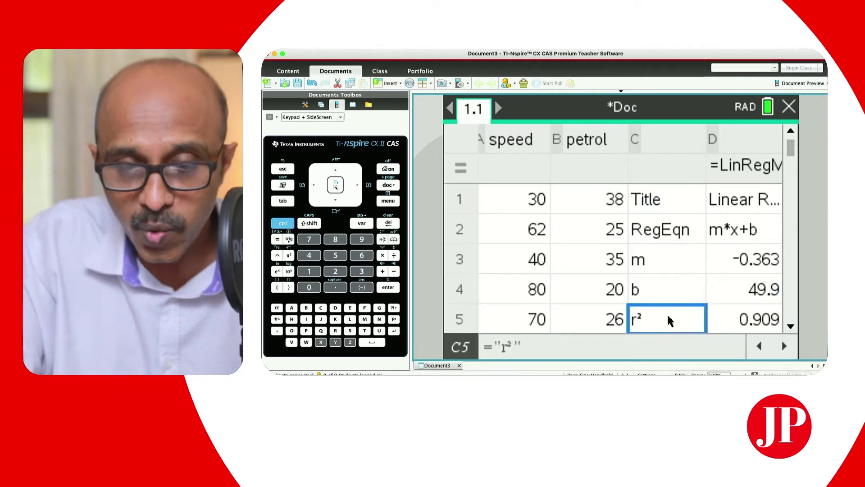
pyautogui.click(791, 326)
pyautogui.click(791, 325)
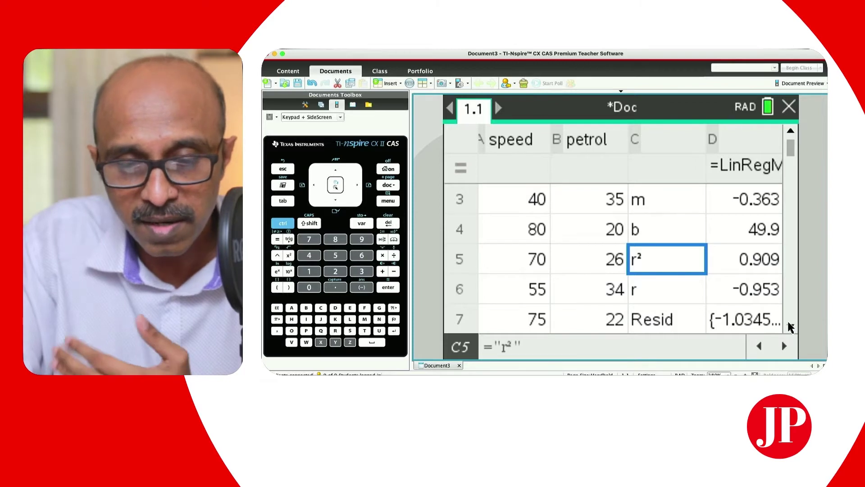
pyautogui.click(791, 326)
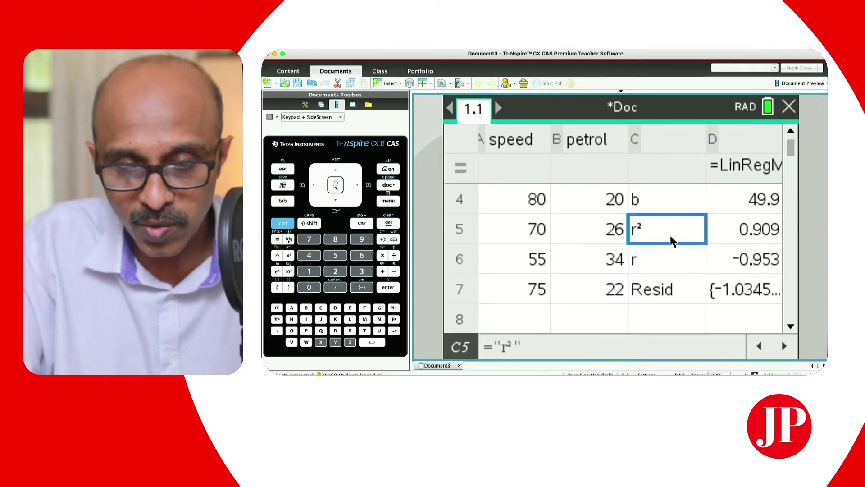
pyautogui.click(675, 290)
pyautogui.click(675, 290)
pyautogui.click(729, 293)
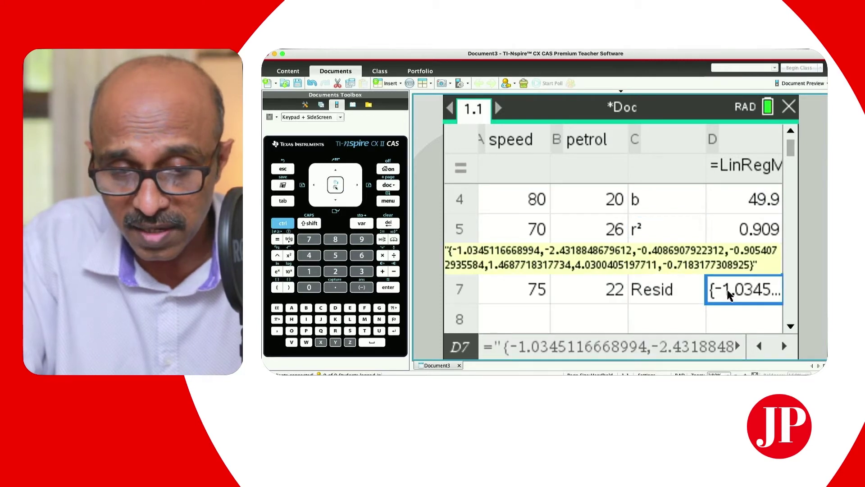
pyautogui.click(669, 266)
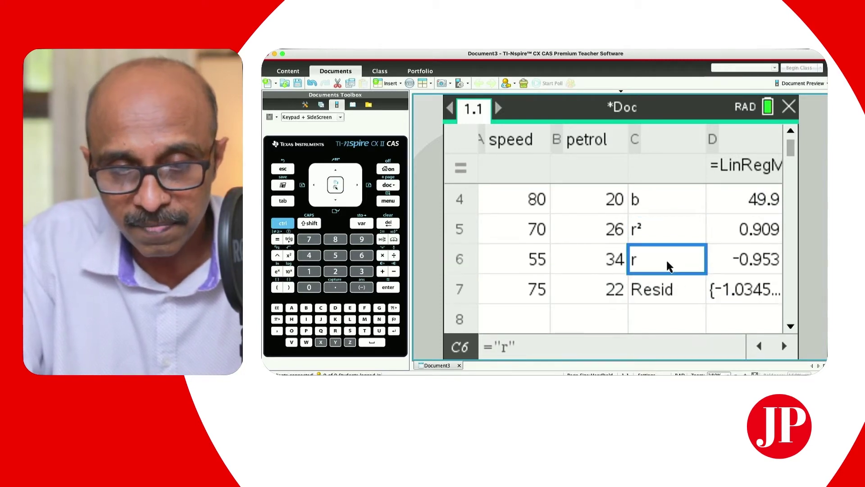
pyautogui.click(791, 132)
pyautogui.click(791, 132)
pyautogui.click(791, 132)
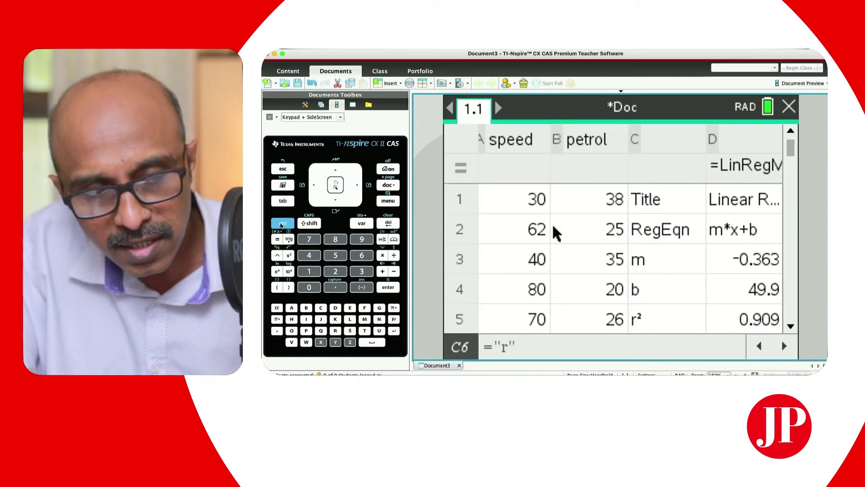
pyautogui.press('ctrl')
# - Add a Calculator page, evaluate f1(45) as 33.6, then return to page 1.1
pyautogui.hotkey('ctrl', 'i')
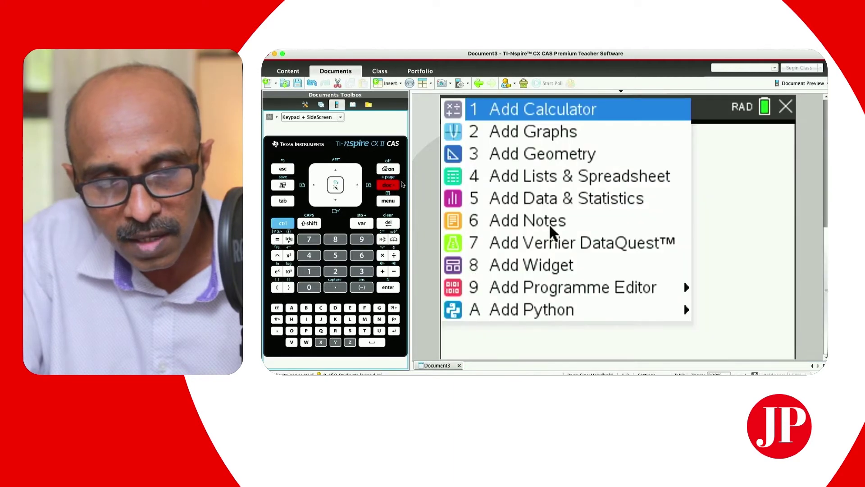
pyautogui.click(576, 115)
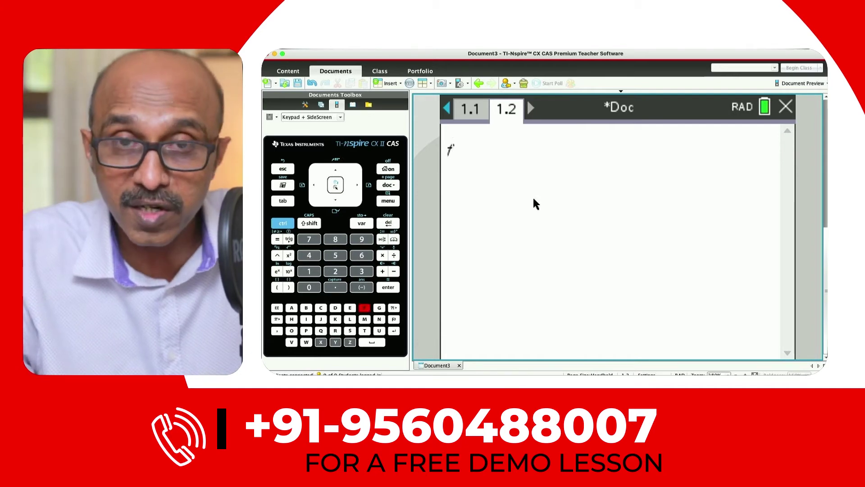
pyautogui.write('f')
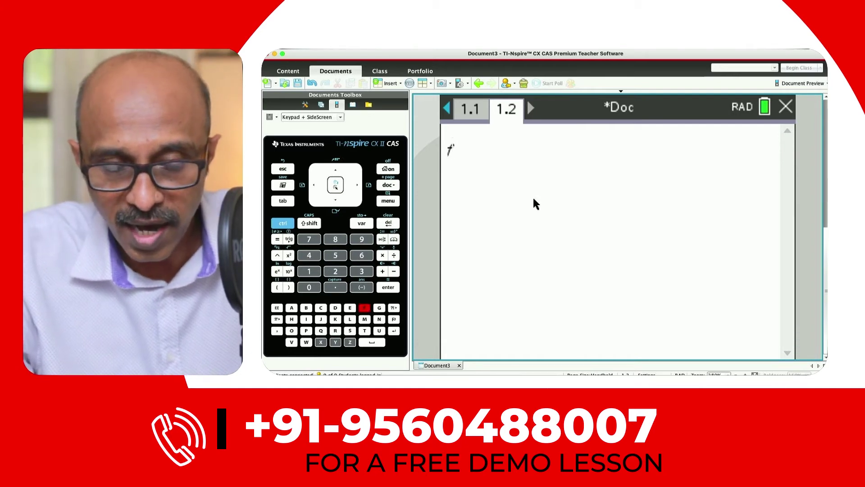
pyautogui.write('1(')
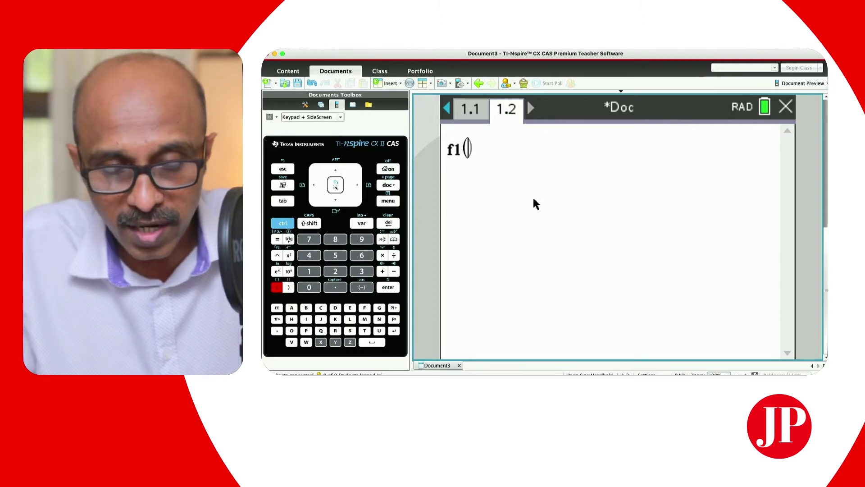
pyautogui.write('45')
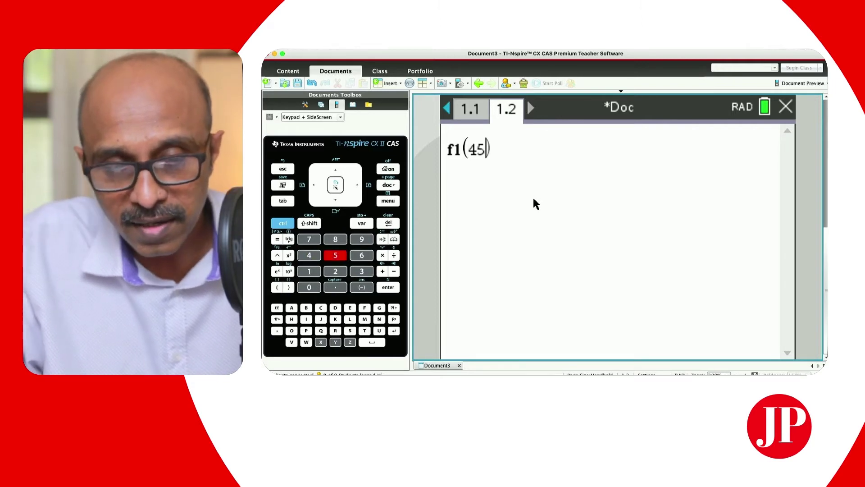
pyautogui.press('ctrl')
pyautogui.hotkey('ctrl', 'Return')
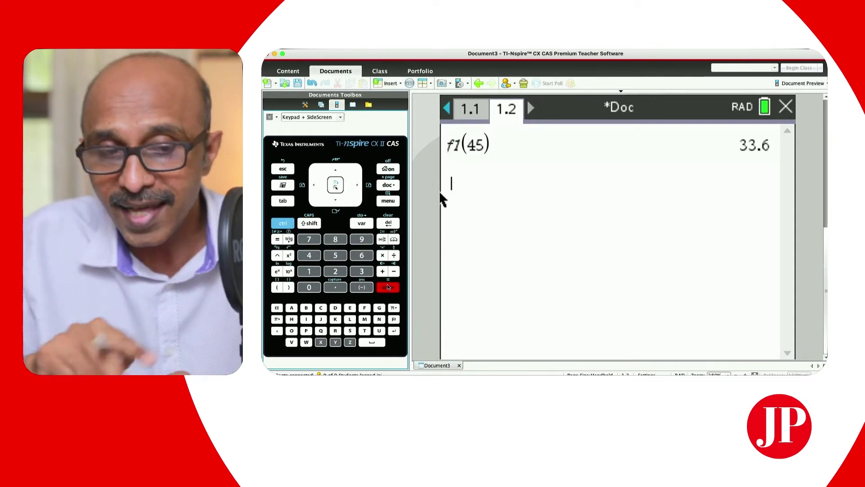
pyautogui.click(482, 111)
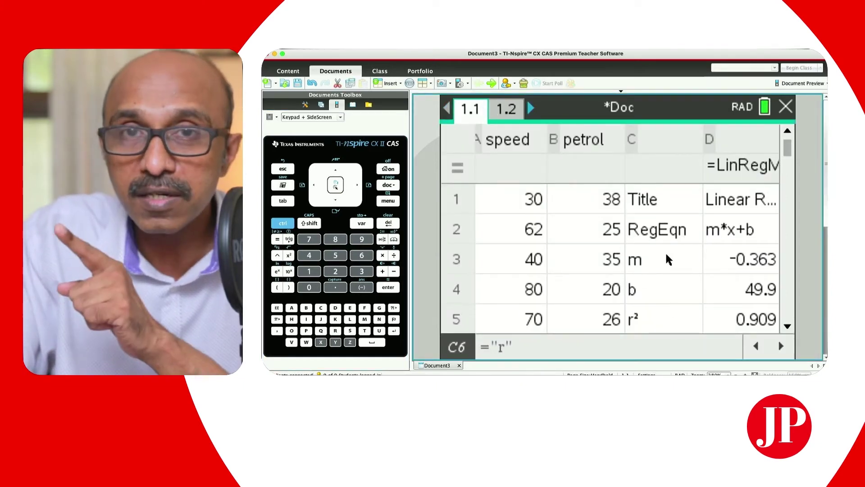
# - Return to calculator page 1.2 and bring up the list of page types to insert
pyautogui.click(507, 117)
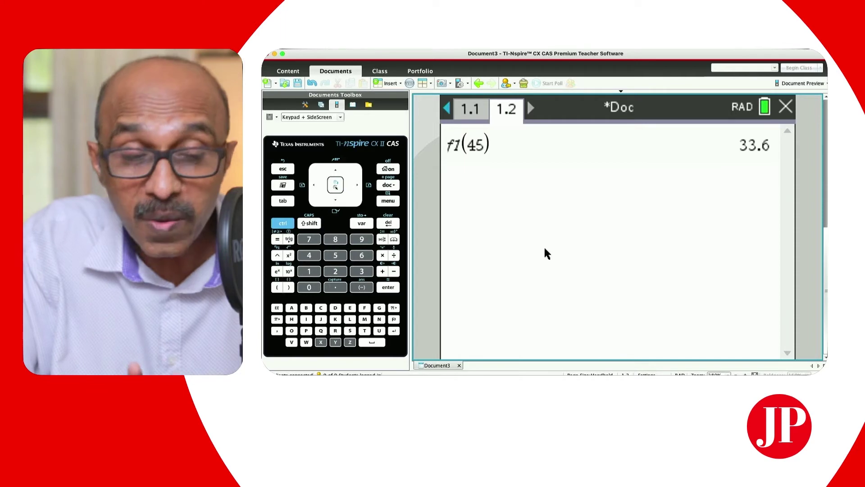
pyautogui.click(281, 226)
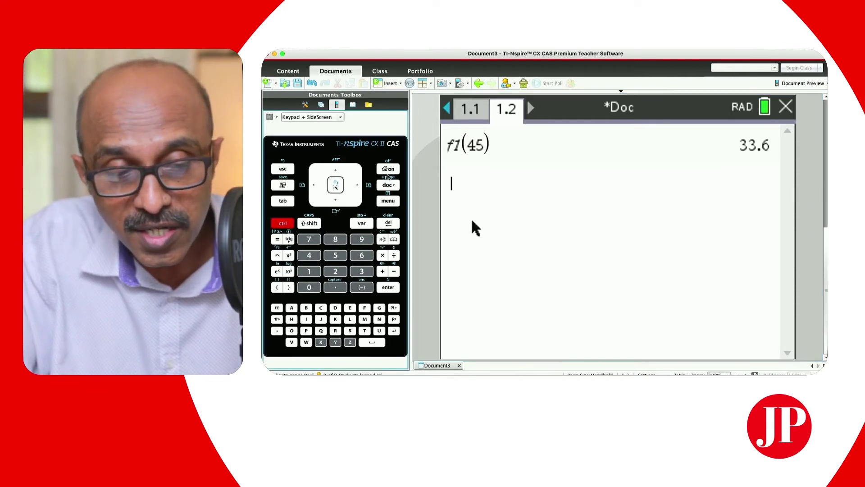
pyautogui.click(393, 186)
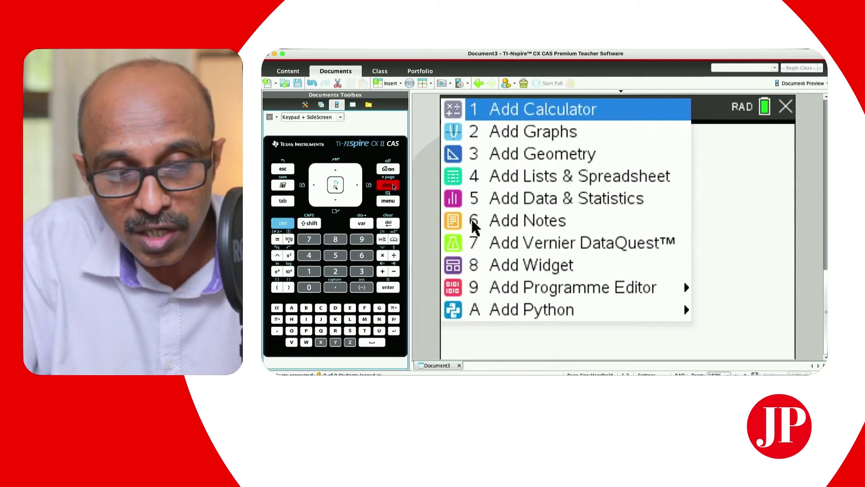
# - Add a Data & Statistics page with speed on the horizontal axis and petrol vertical
pyautogui.click(568, 200)
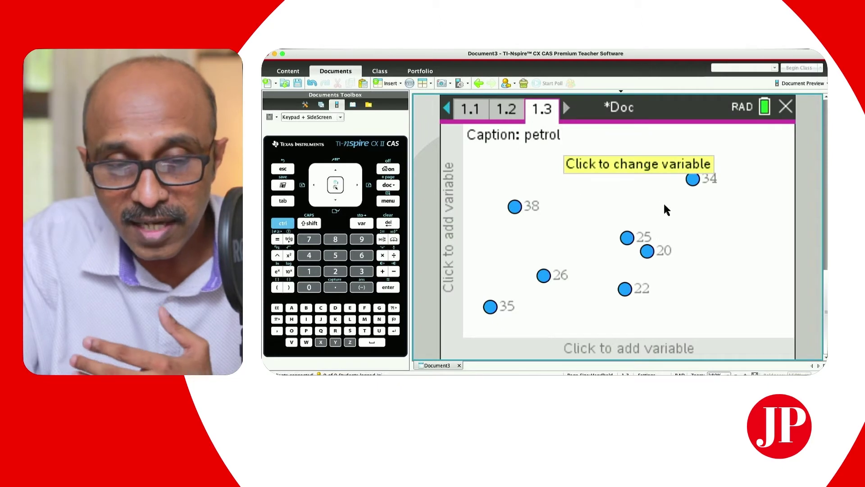
pyautogui.click(612, 349)
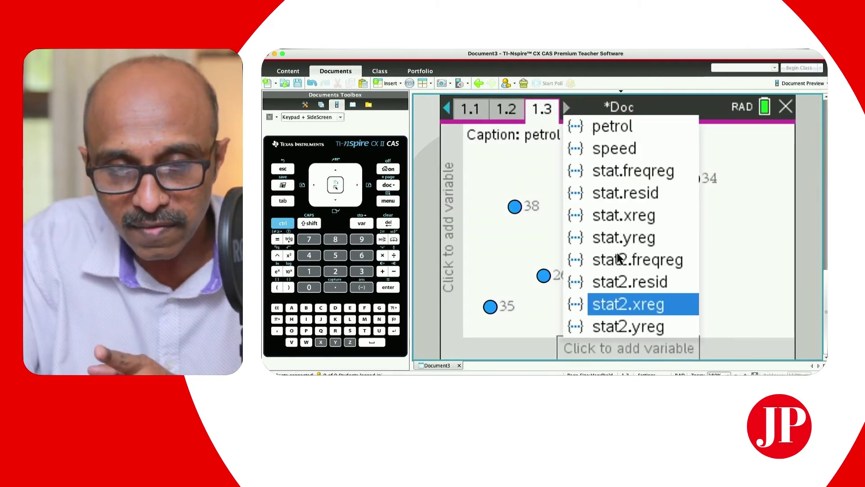
pyautogui.click(641, 148)
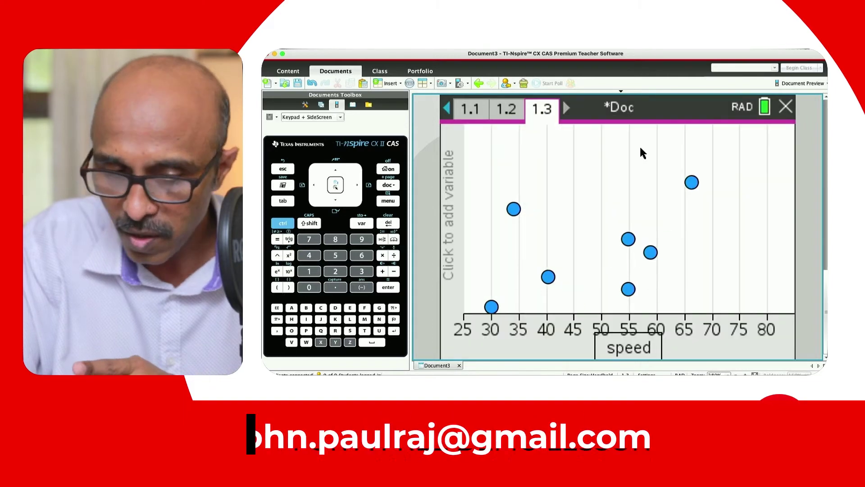
pyautogui.click(449, 208)
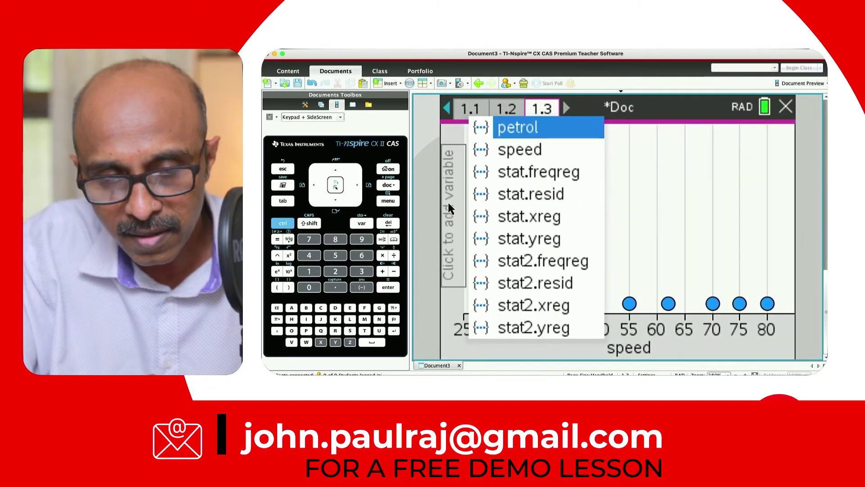
pyautogui.click(528, 130)
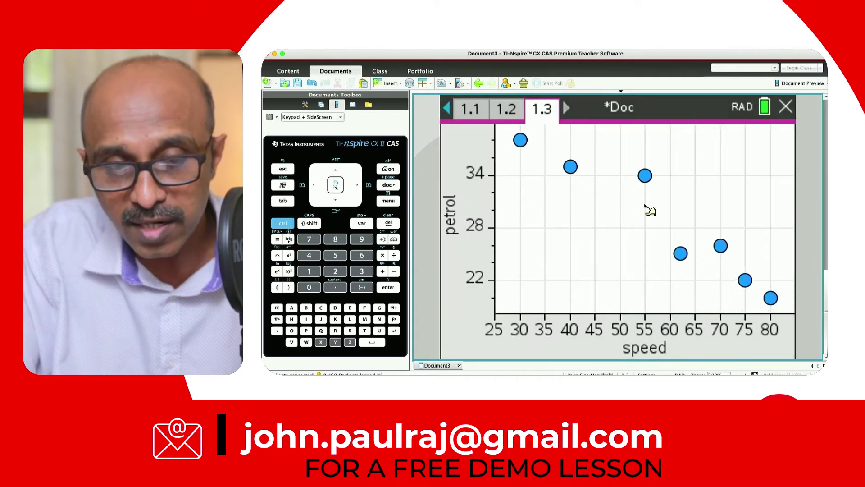
pyautogui.moveTo(522, 142)
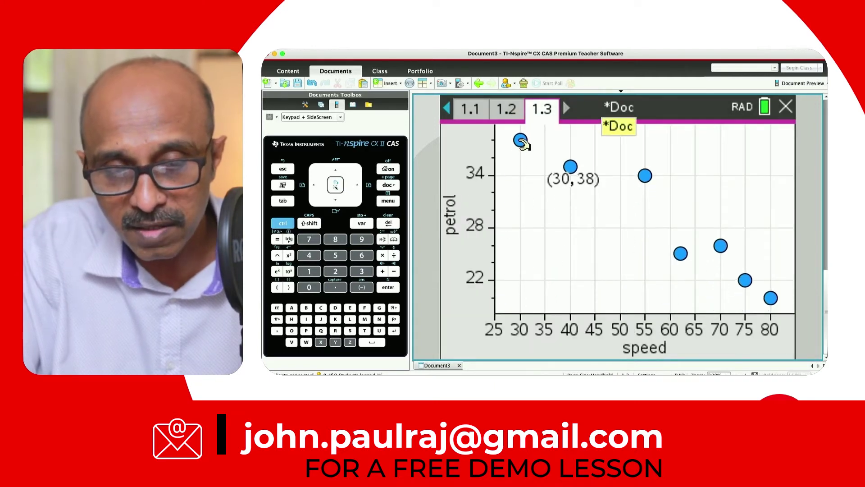
pyautogui.moveTo(579, 166)
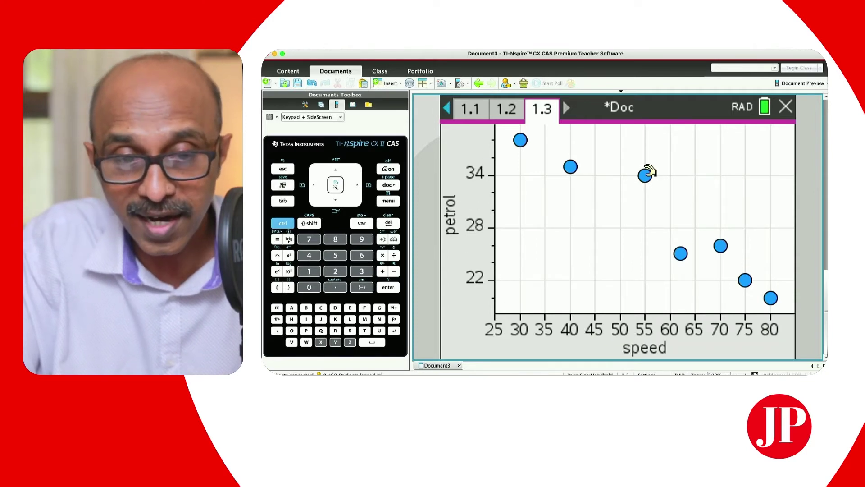
pyautogui.moveTo(689, 251)
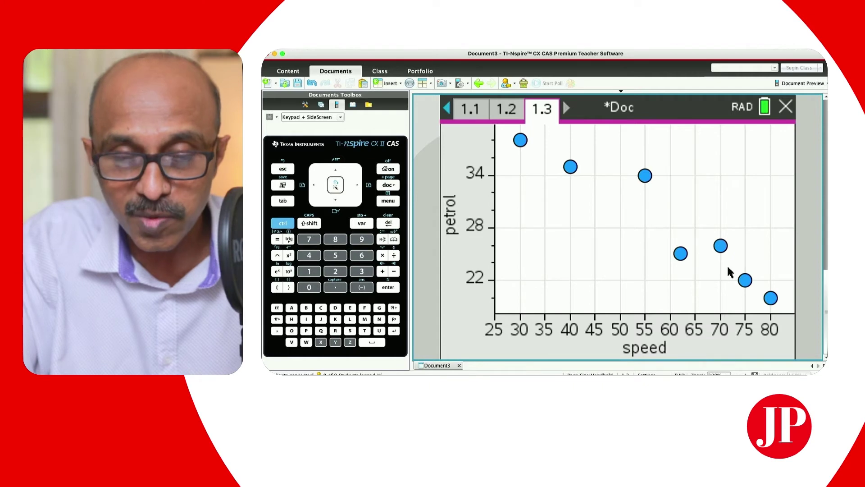
pyautogui.moveTo(776, 299)
pyautogui.moveTo(749, 276)
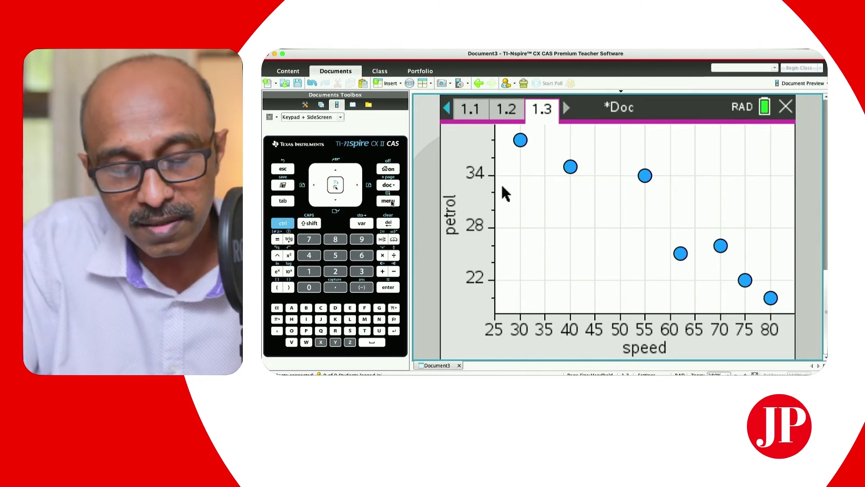
# - Show the Linear (mx+b) line y = -0.363·x+49.9 and move its equation to the top
pyautogui.click(388, 201)
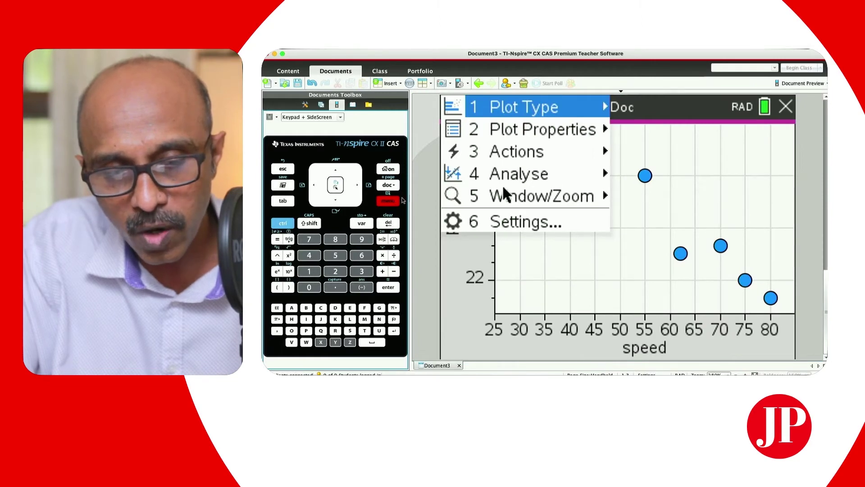
pyautogui.moveTo(538, 151)
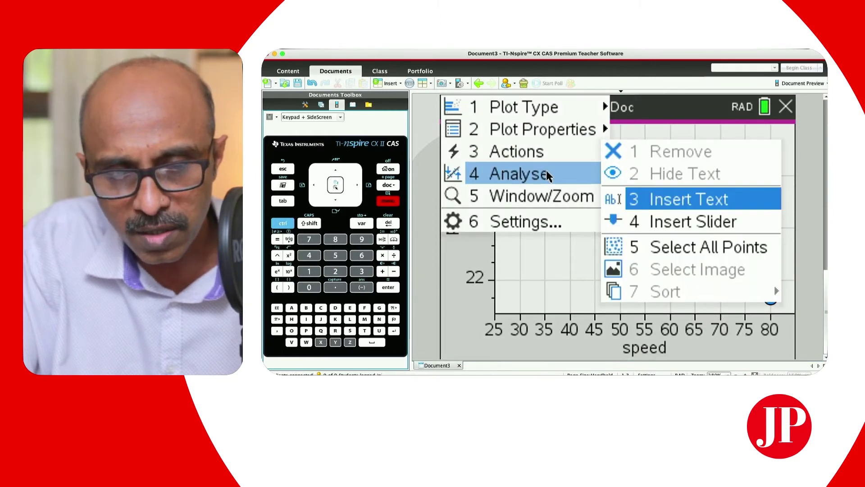
pyautogui.moveTo(548, 176)
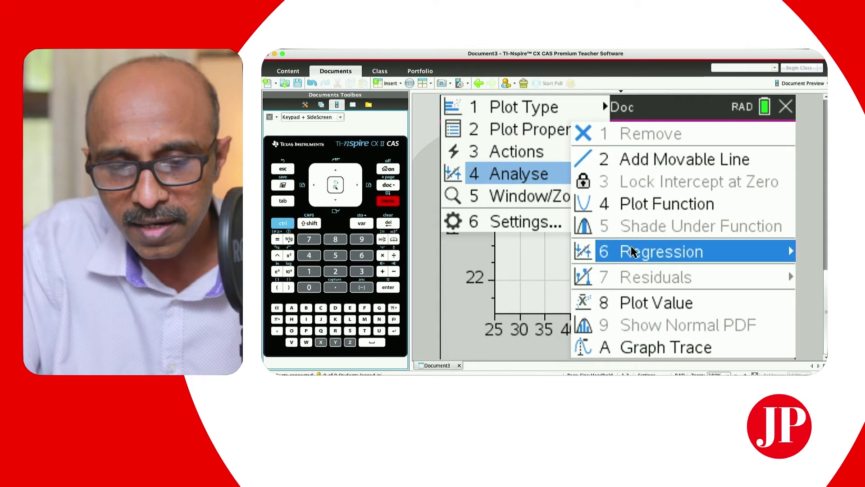
pyautogui.moveTo(633, 252)
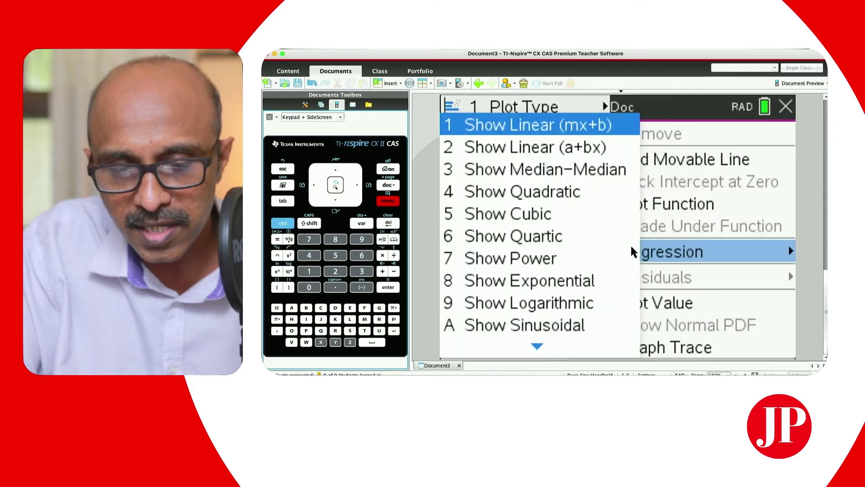
pyautogui.click(586, 128)
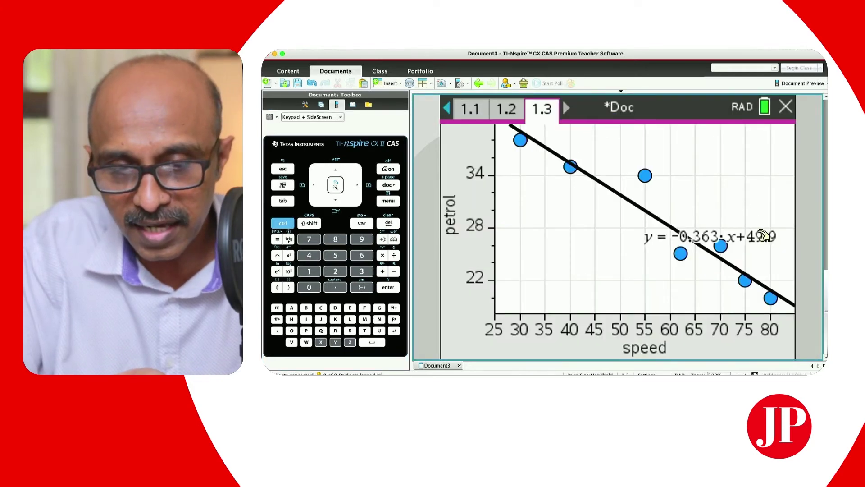
pyautogui.moveTo(772, 236); pyautogui.dragTo(778, 156)
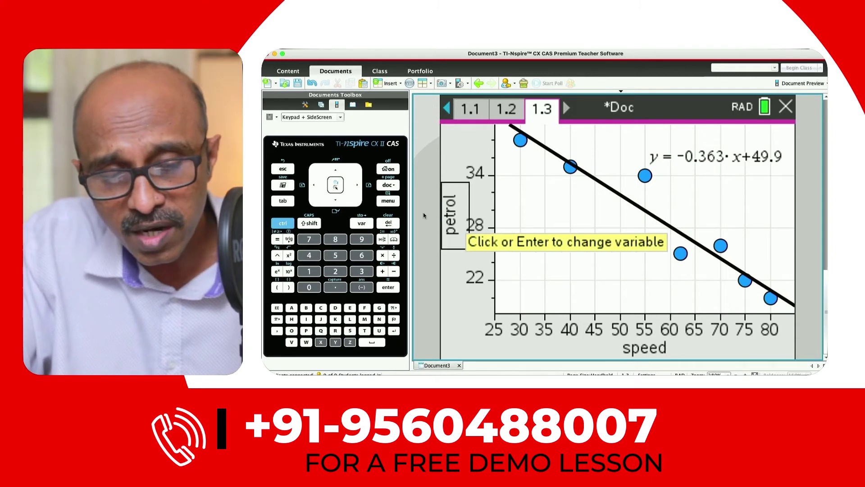
pyautogui.click(389, 203)
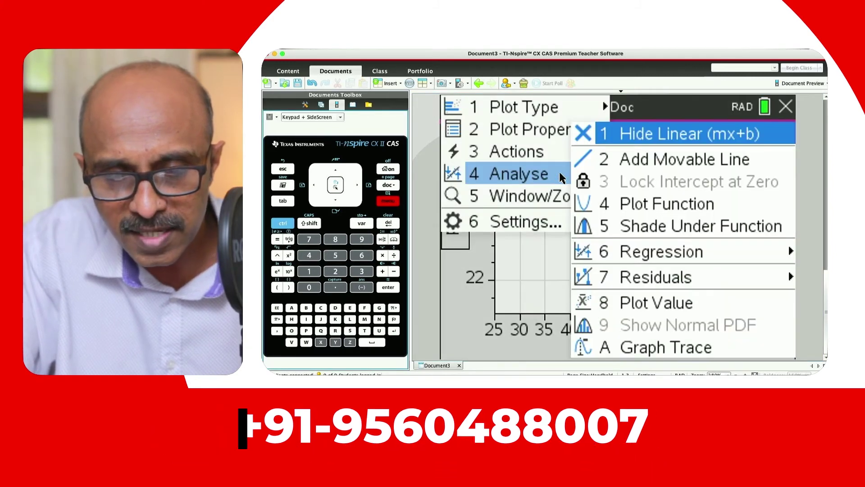
pyautogui.moveTo(649, 282)
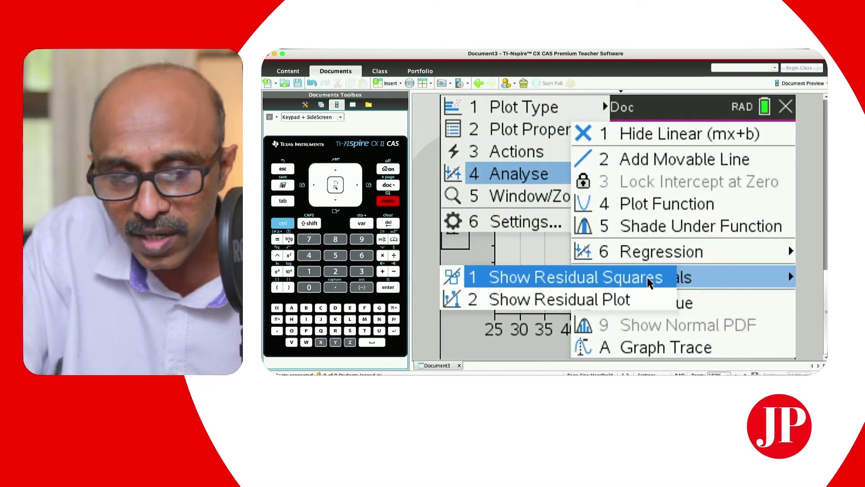
# - Show residual squares (sum of squares 26.9), reposition the labels, then hide the squares
pyautogui.click(610, 283)
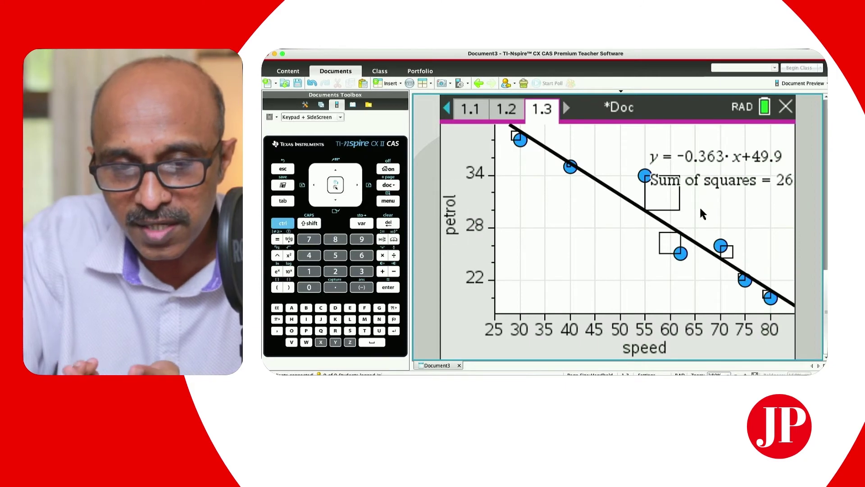
pyautogui.moveTo(723, 153); pyautogui.dragTo(585, 315)
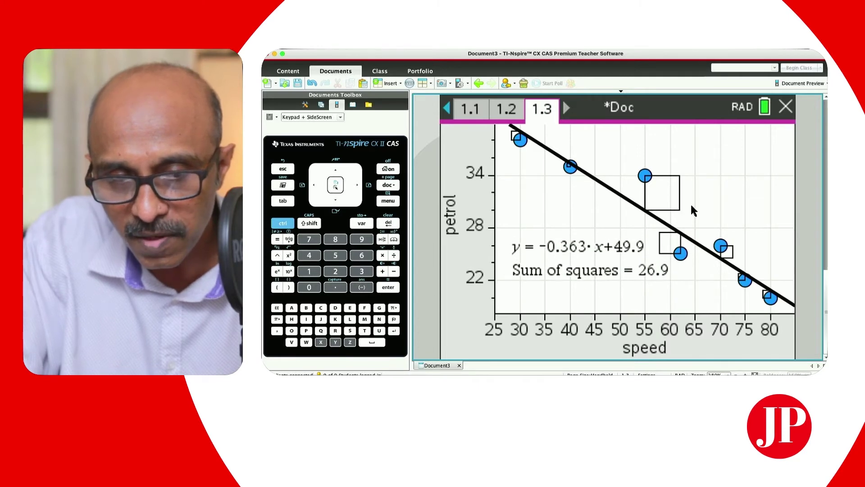
pyautogui.moveTo(596, 270); pyautogui.dragTo(596, 286)
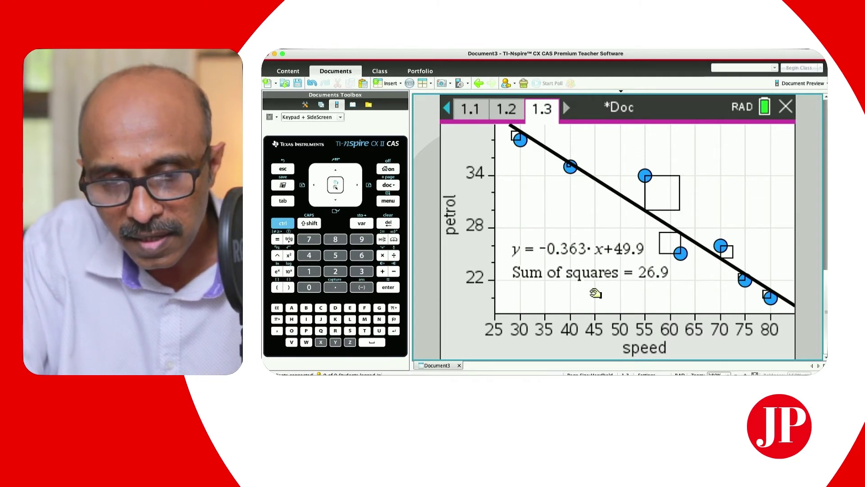
pyautogui.hotkey('ctrl', 'm')
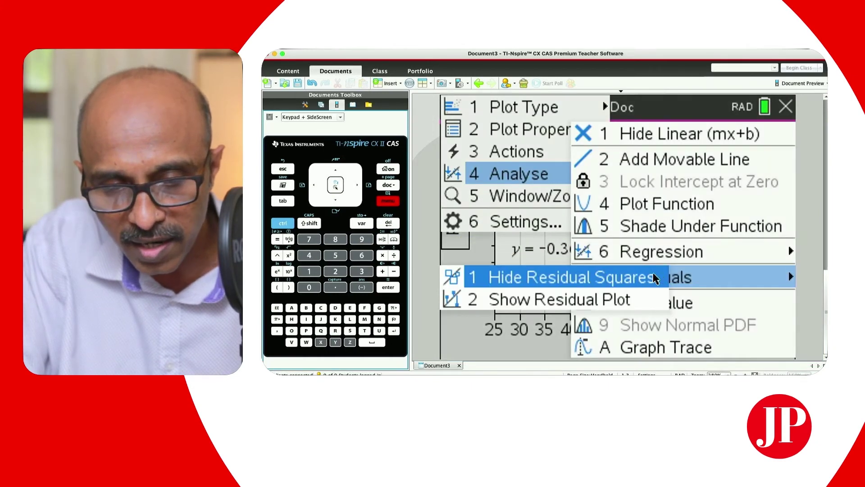
pyautogui.click(618, 274)
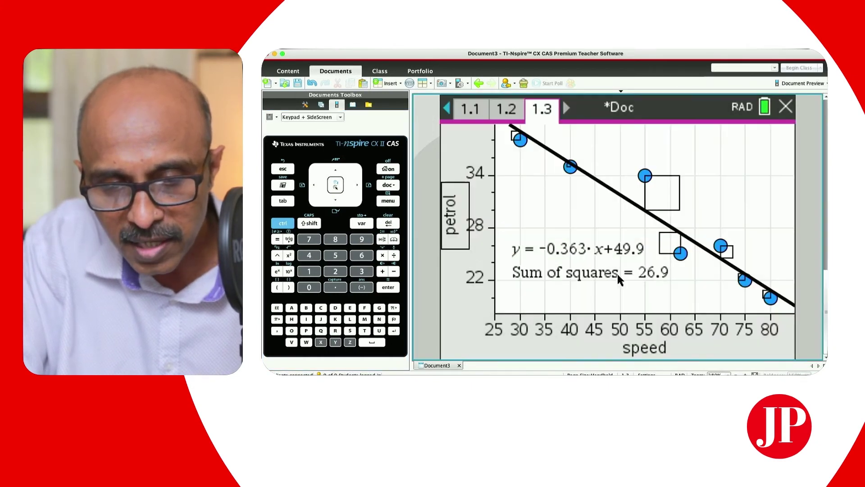
pyautogui.click(391, 203)
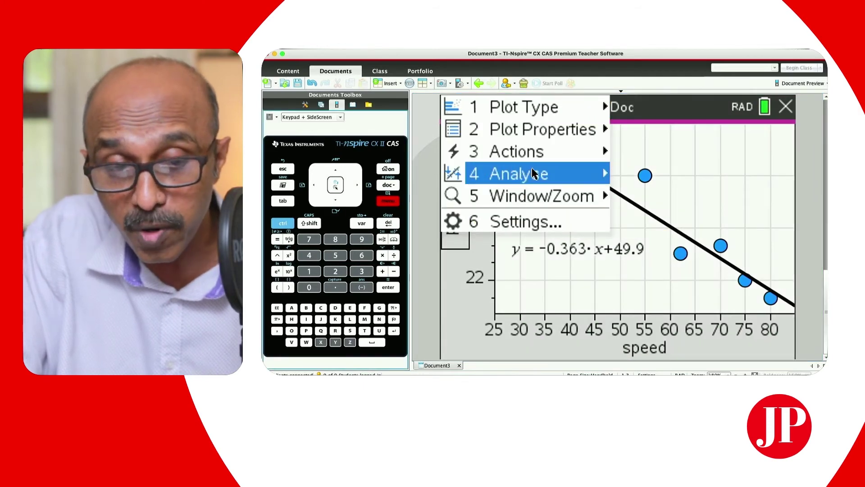
# - Show the residual plot below the graph, move the equation up, then hide the residual plot
pyautogui.moveTo(668, 280)
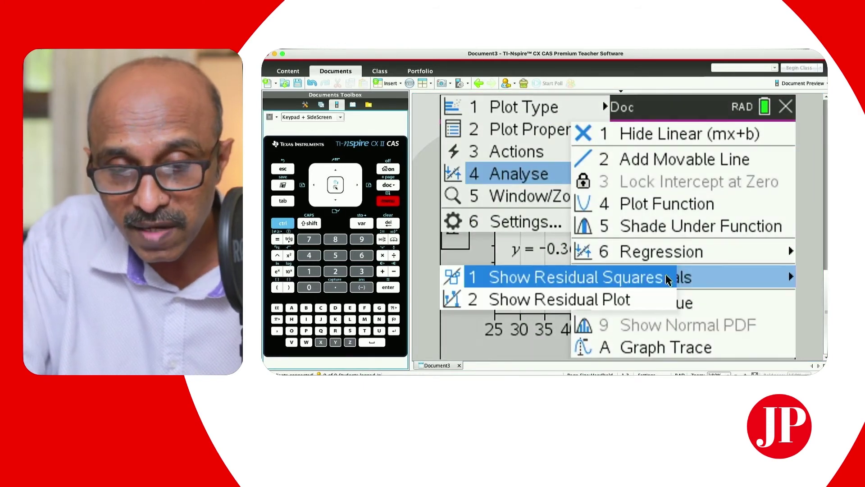
pyautogui.click(618, 298)
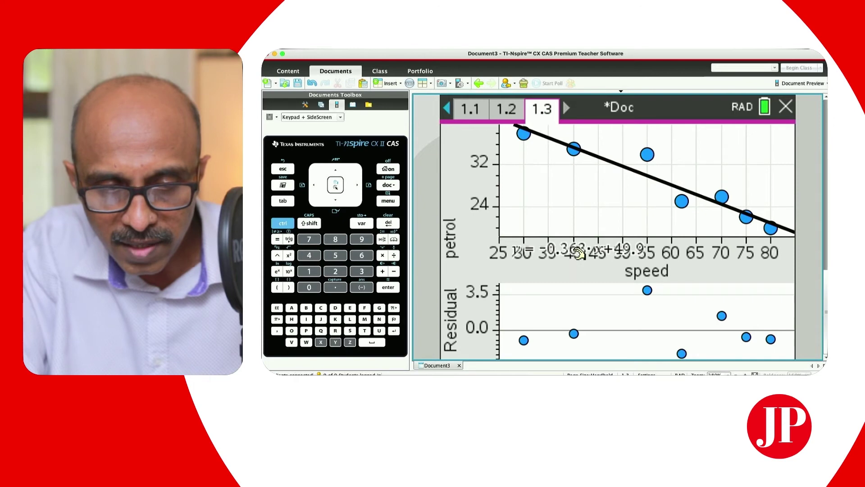
pyautogui.moveTo(580, 244); pyautogui.dragTo(580, 204)
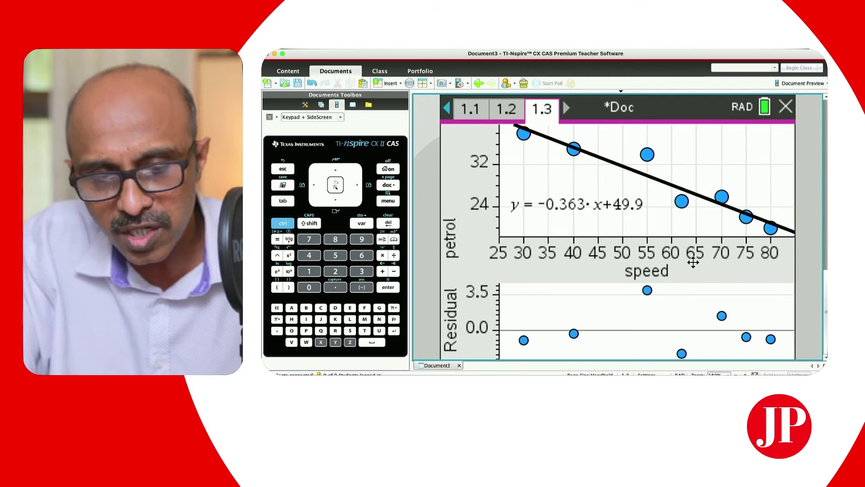
pyautogui.press('super+m')
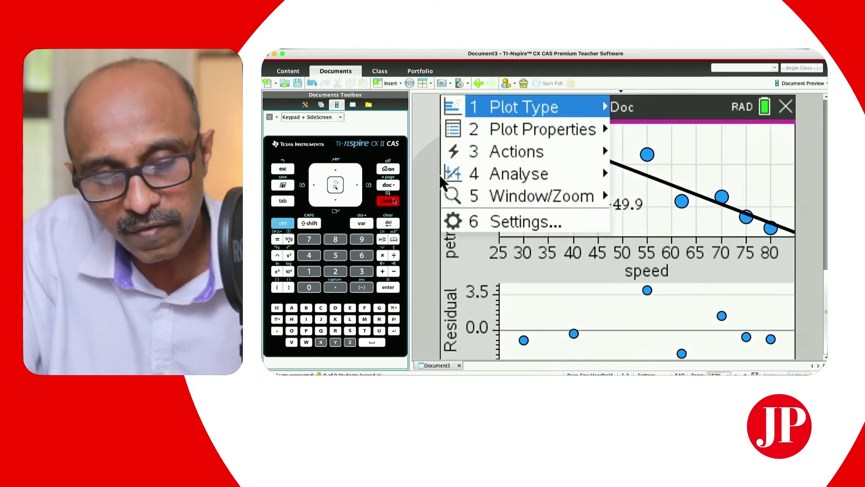
pyautogui.moveTo(575, 174)
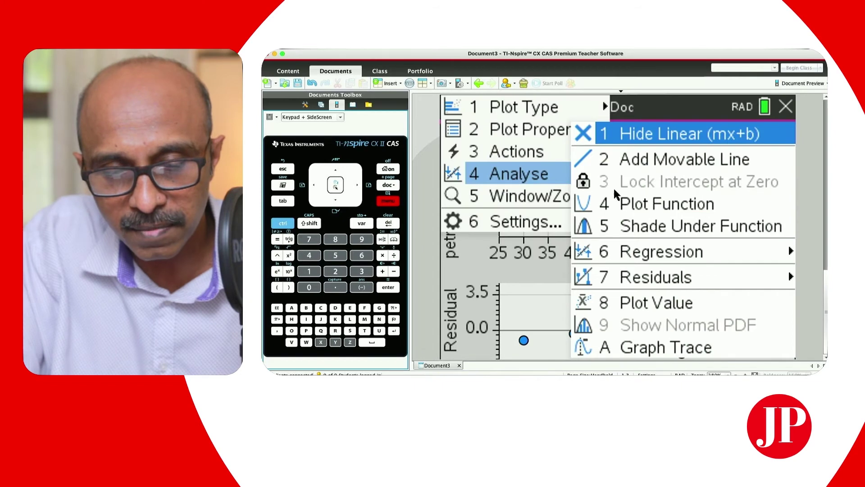
pyautogui.moveTo(667, 278)
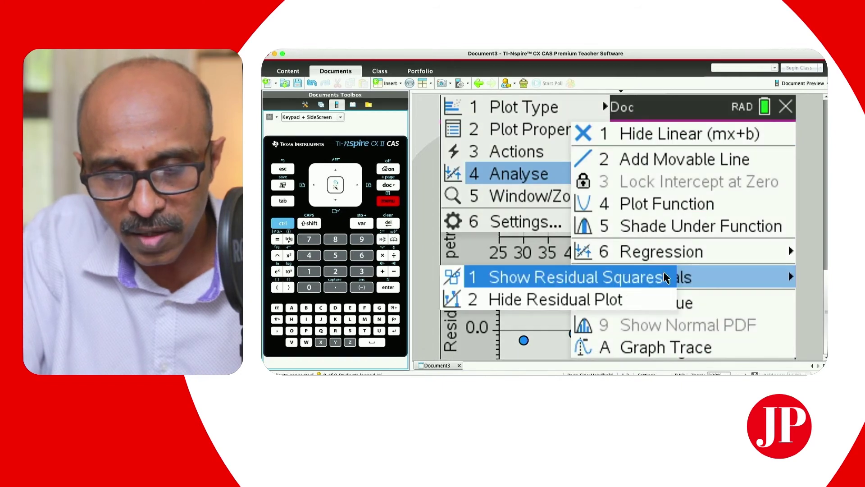
pyautogui.click(587, 299)
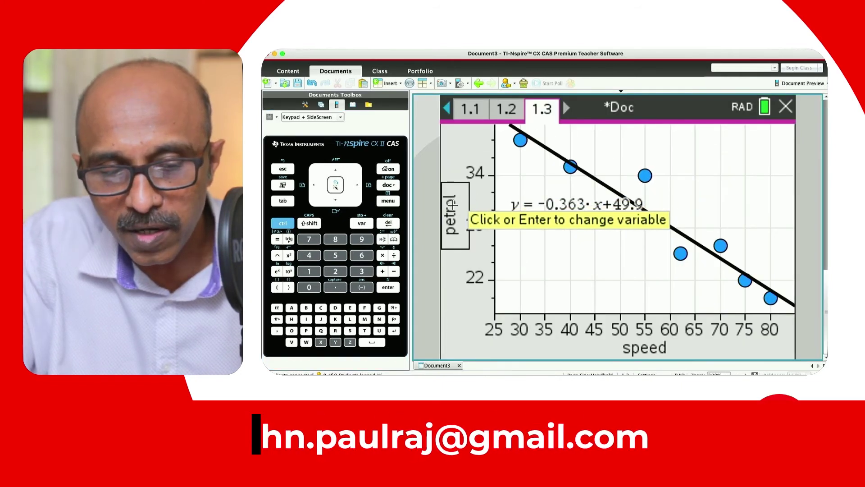
# - Plot stat.resid against speed, restore petrol on the vertical axis, then go to page 1.1
pyautogui.click(453, 205)
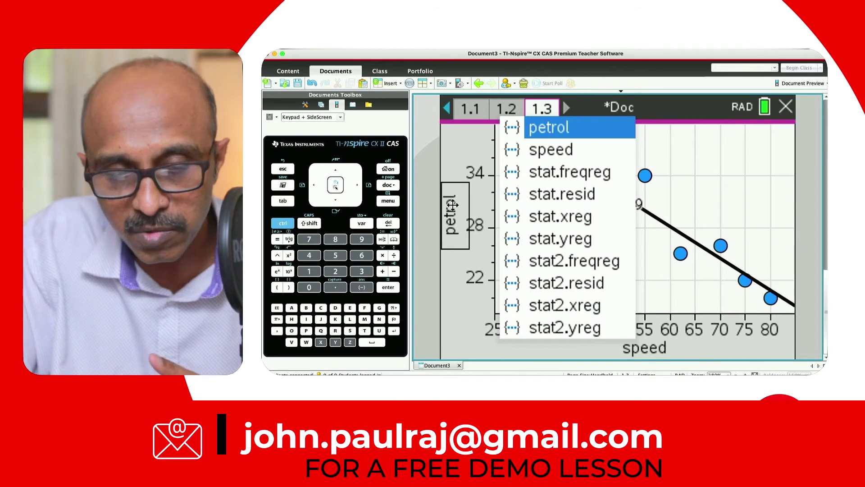
pyautogui.click(548, 197)
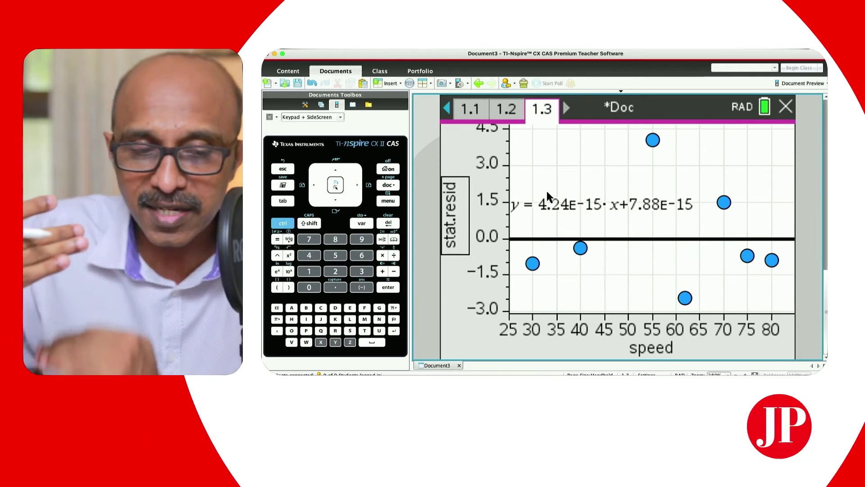
pyautogui.click(450, 209)
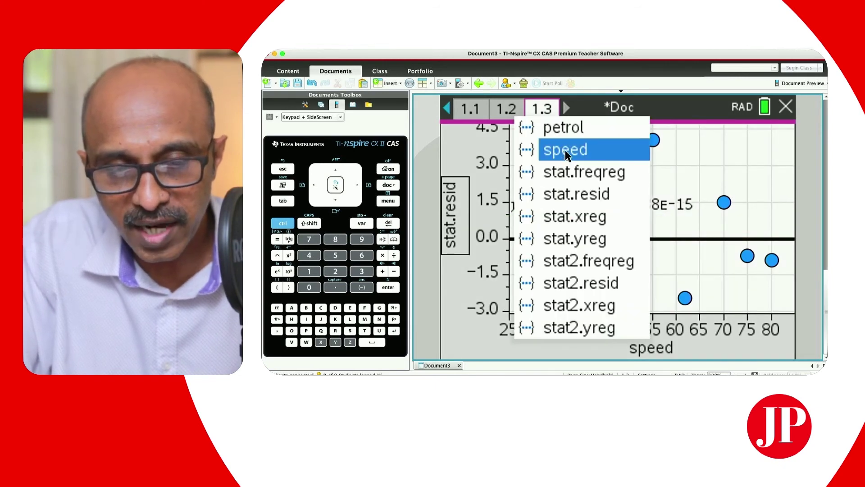
pyautogui.click(565, 130)
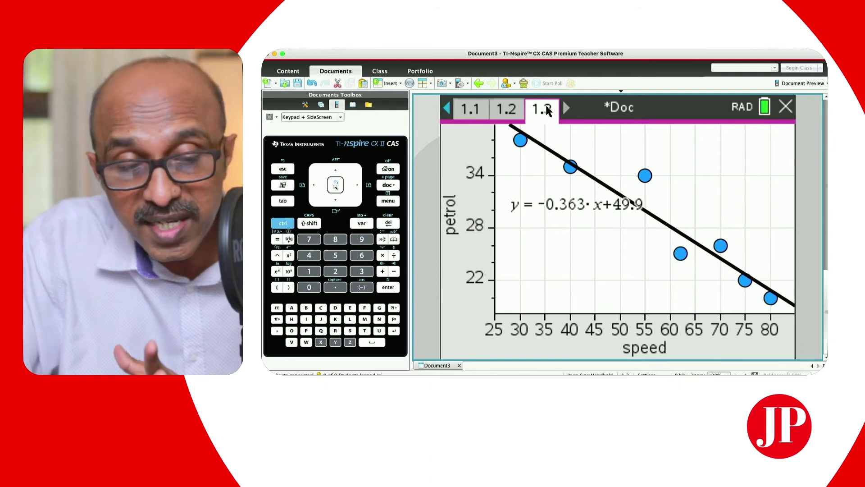
pyautogui.click(469, 109)
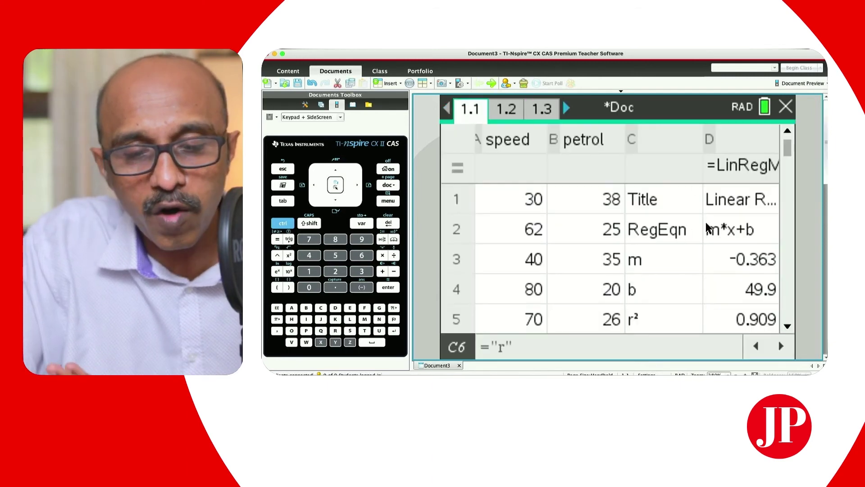
# - Review the regression results on page 1.1, then revisit scatter plot 1.3 and calculator page 1.2
pyautogui.click(788, 325)
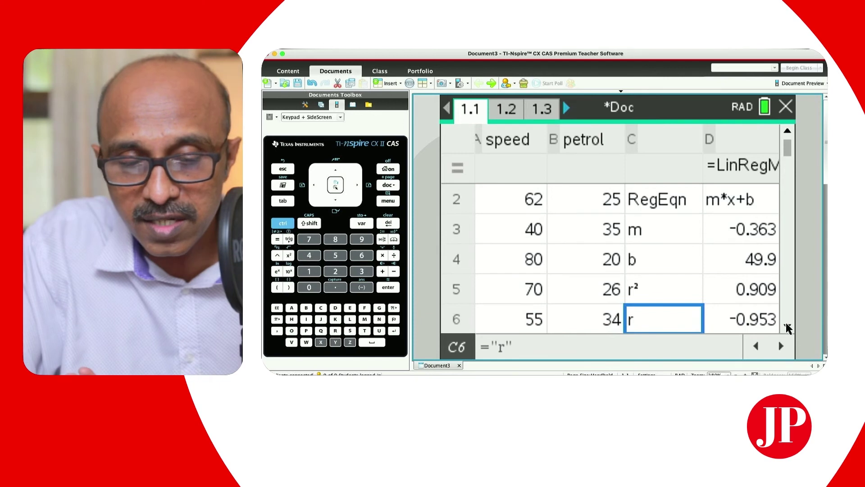
pyautogui.click(788, 325)
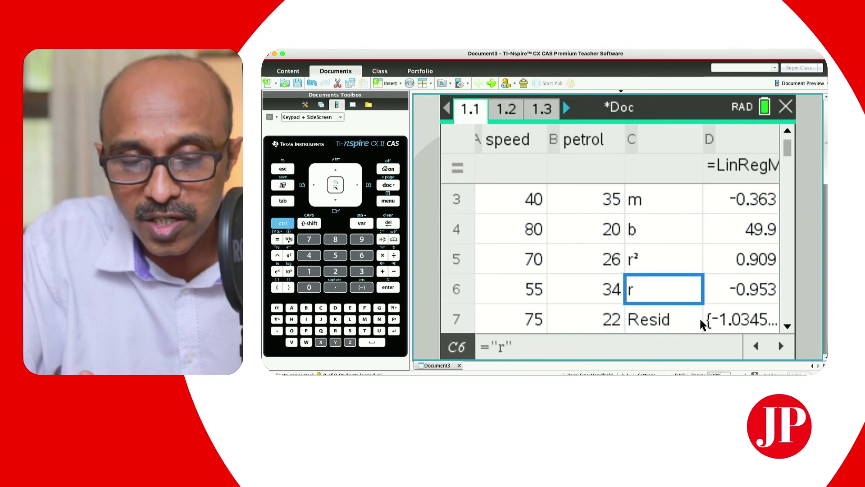
pyautogui.click(544, 110)
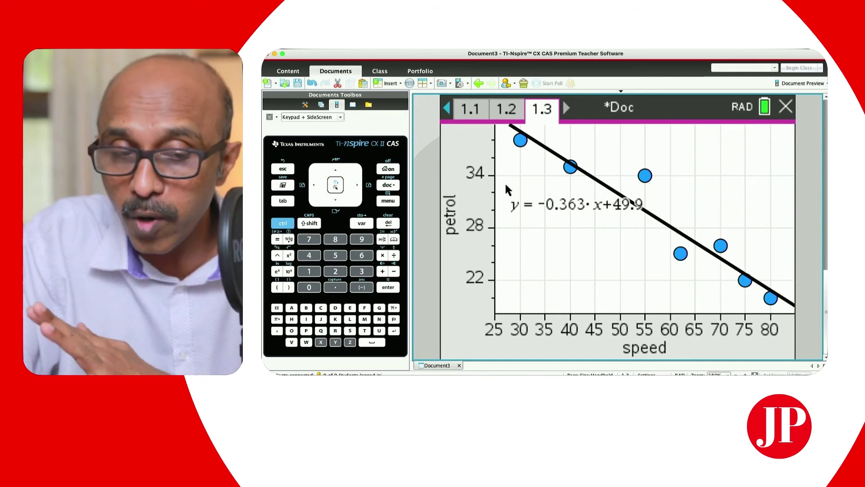
pyautogui.click(505, 110)
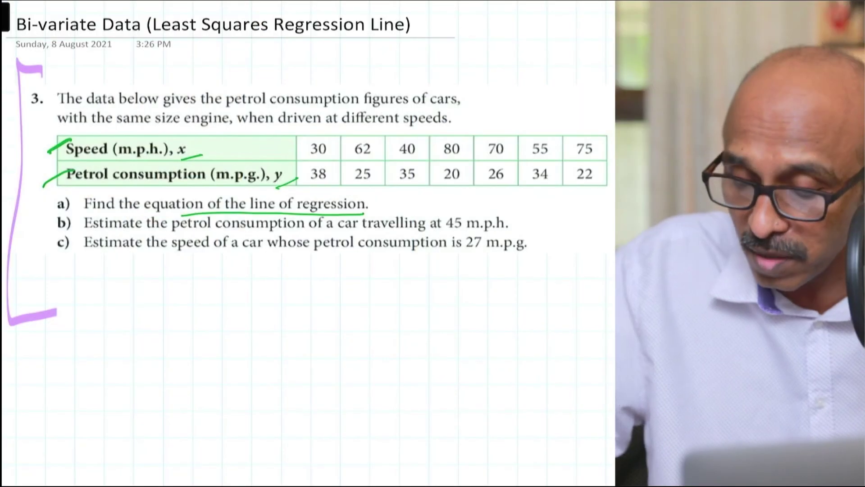
# - Underline 'speed of a car', circle '27 m.p.g.', and write x and y beneath them
pyautogui.moveTo(149, 262); pyautogui.dragTo(272, 268)
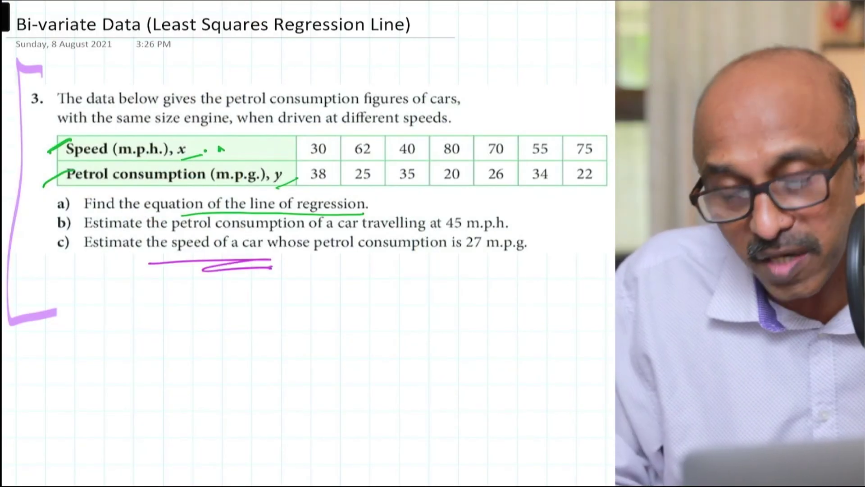
pyautogui.moveTo(450, 264); pyautogui.dragTo(548, 268)
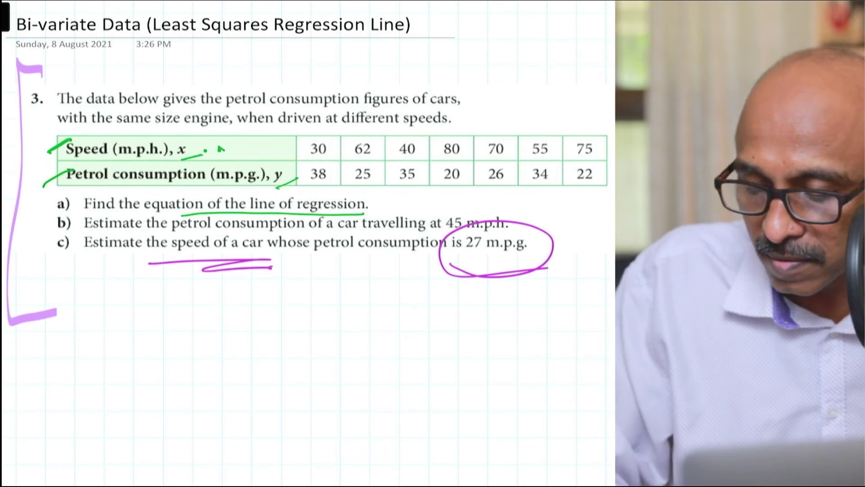
pyautogui.moveTo(224, 289)
pyautogui.mouseDown()
pyautogui.moveTo(233, 296)
pyautogui.moveTo(272, 283)
pyautogui.mouseUp()
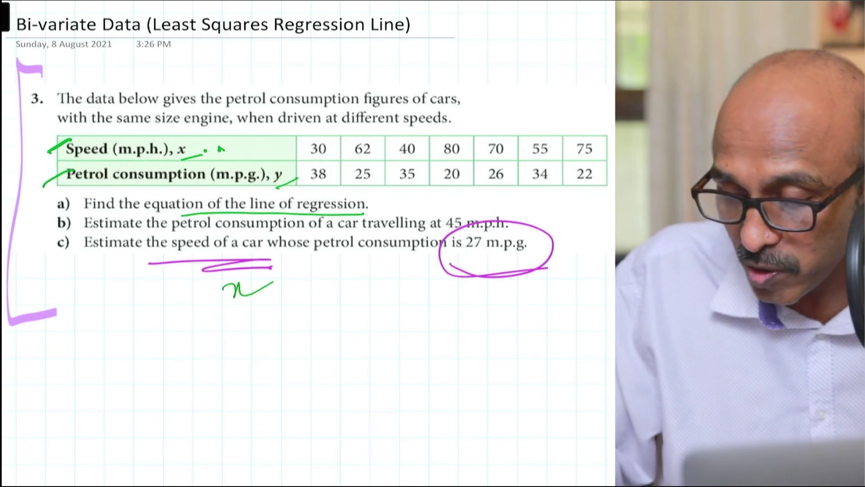
pyautogui.moveTo(499, 291); pyautogui.dragTo(501, 315)
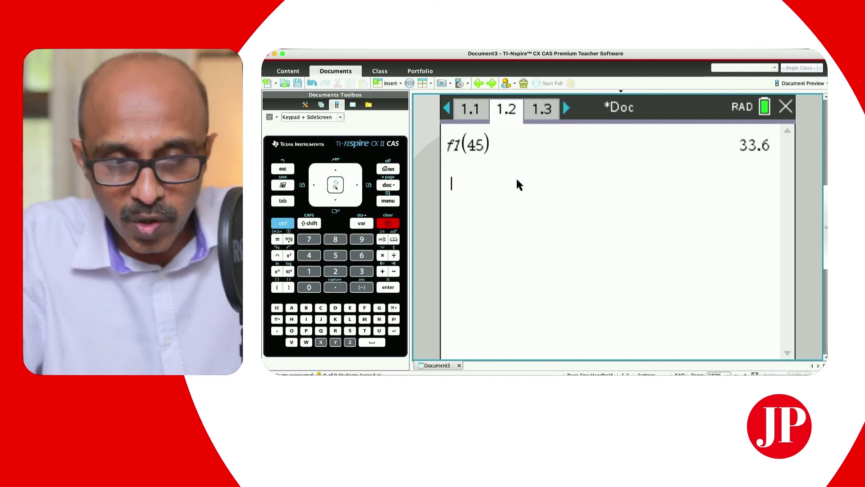
# - Evaluate nSolve(f1(x)=27,x) approximately on the calculator, giving a speed of 63.2
pyautogui.click(393, 203)
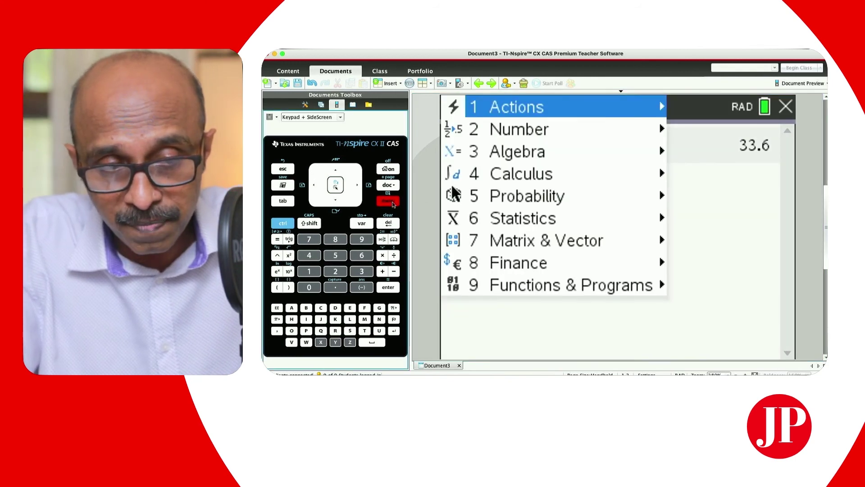
pyautogui.click(520, 161)
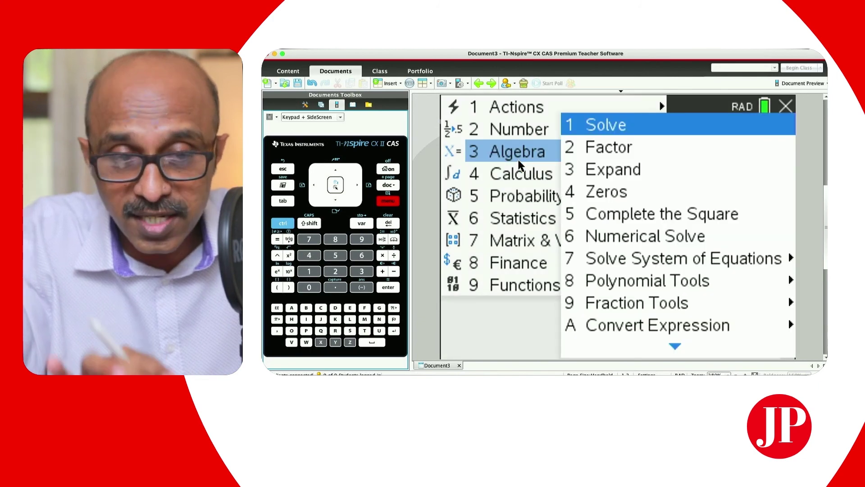
pyautogui.click(646, 239)
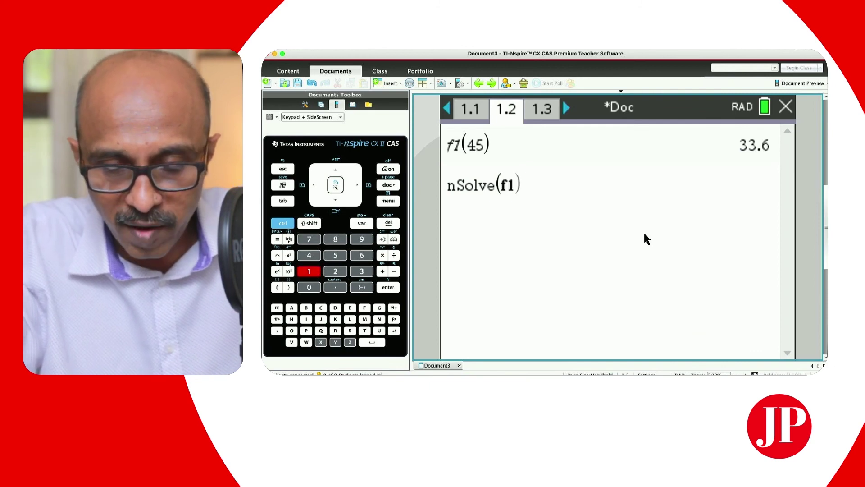
pyautogui.write('f1(x)')
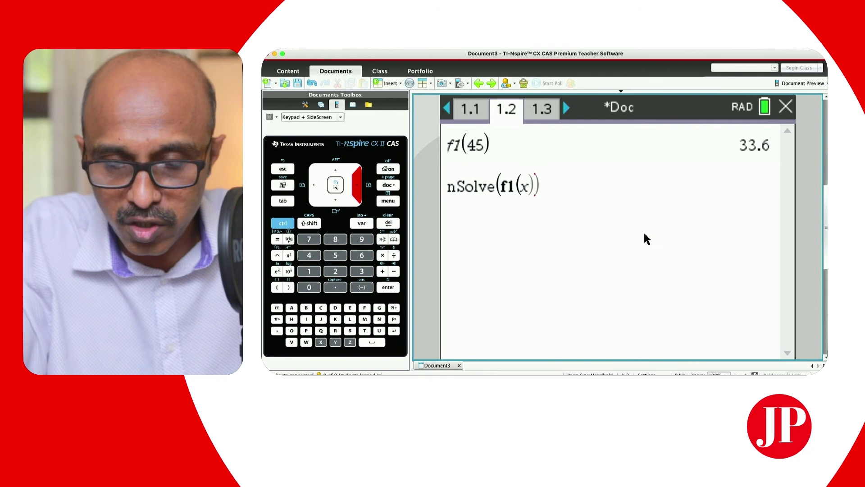
pyautogui.write('=27,x')
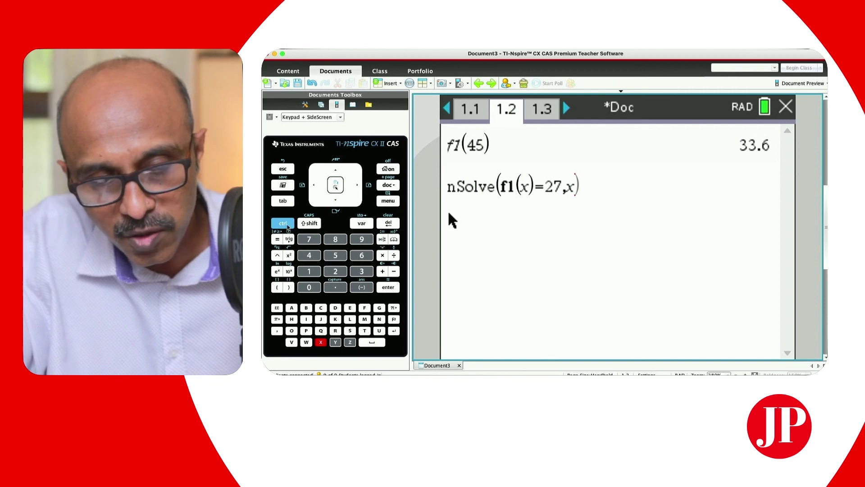
pyautogui.click(284, 225)
pyautogui.click(390, 288)
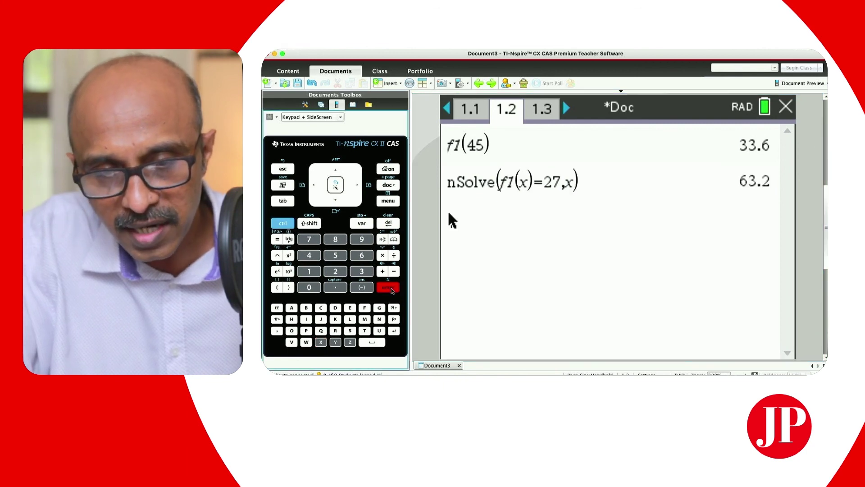